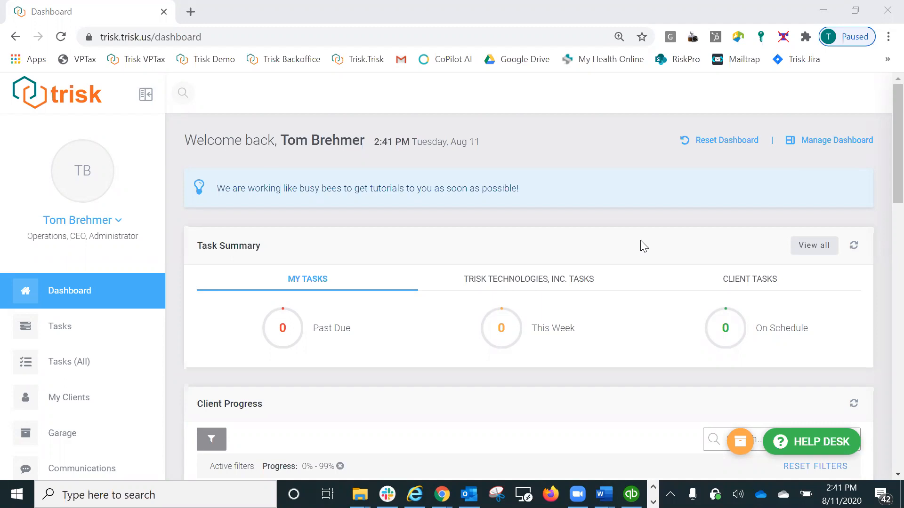
- Go to the Forms area and create a new regular form
scroll(97, 375, "down", 2)
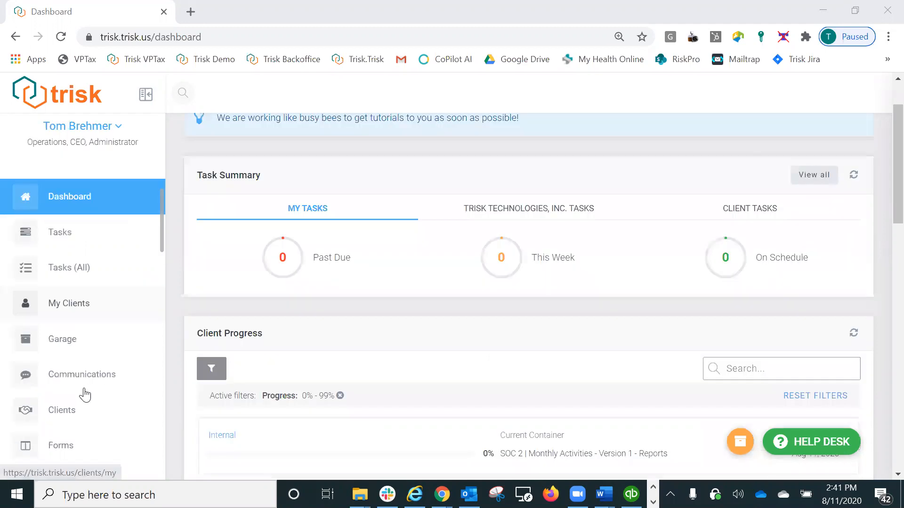
left_click(57, 447)
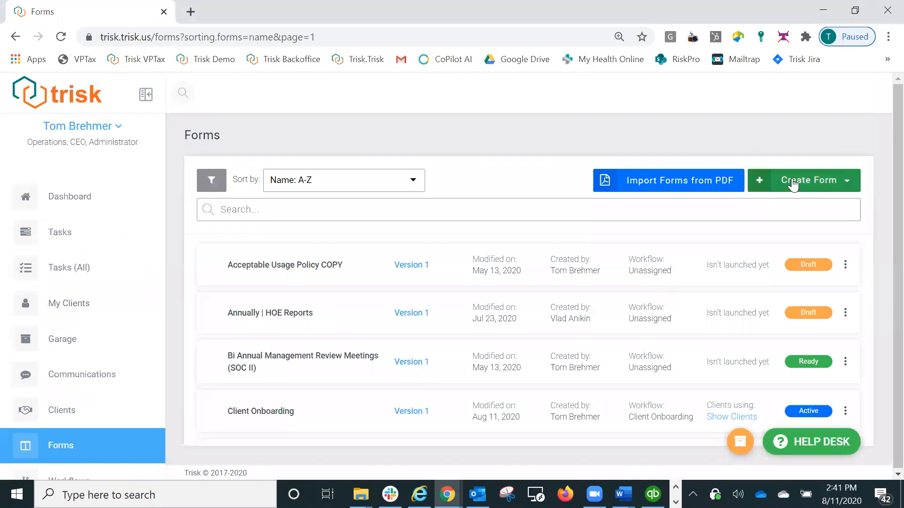
left_click(793, 184)
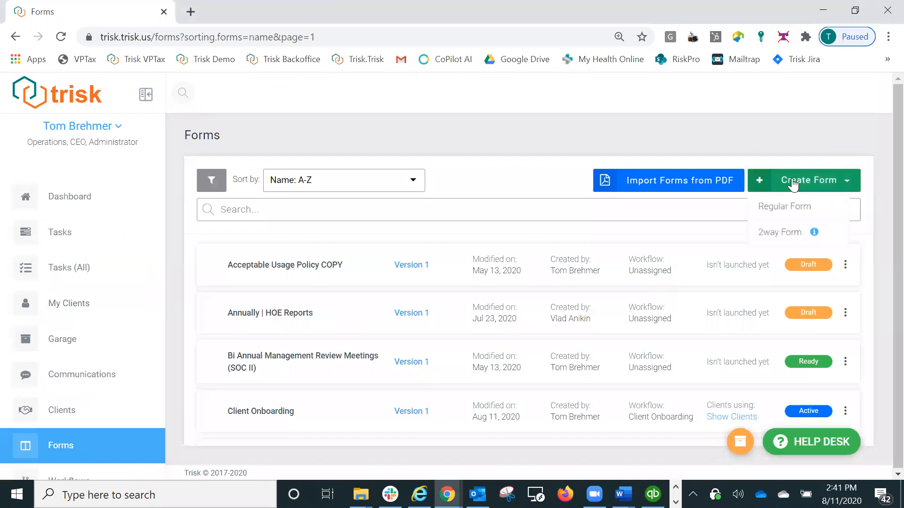
left_click(783, 211)
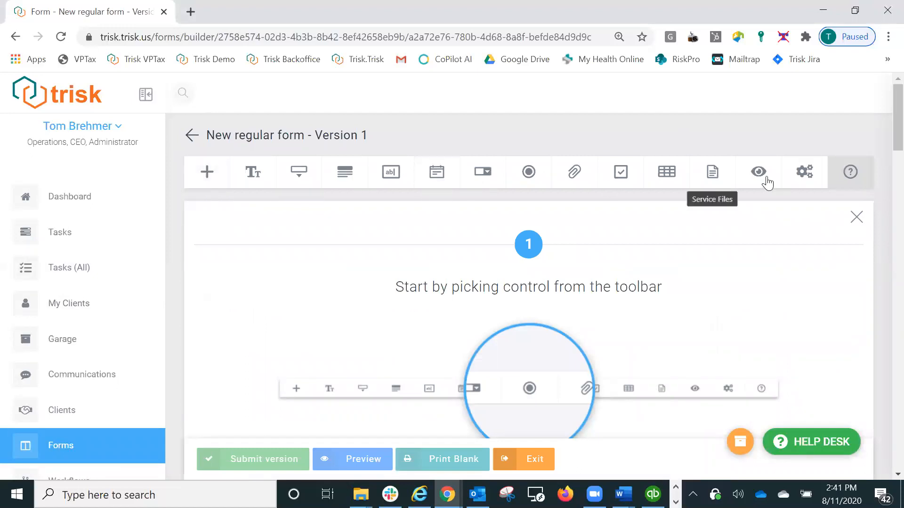
- Add a first section to the form and set the form's title to "Client Onboarding"
left_click(207, 175)
left_click(678, 225)
type("Client O")
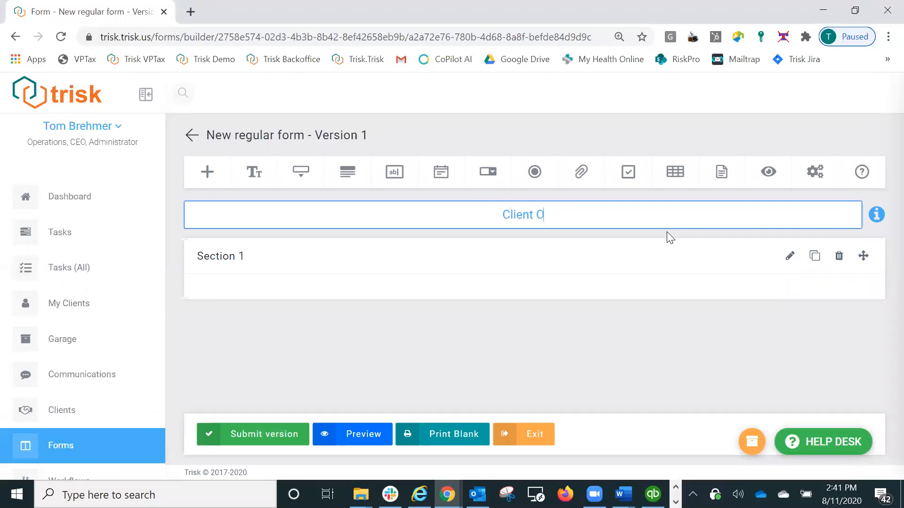
type("nboarding")
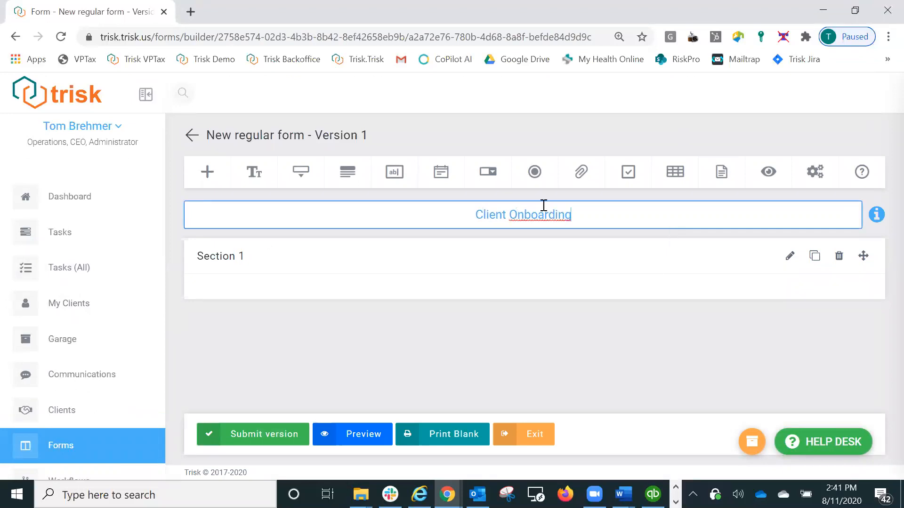
left_click(480, 260)
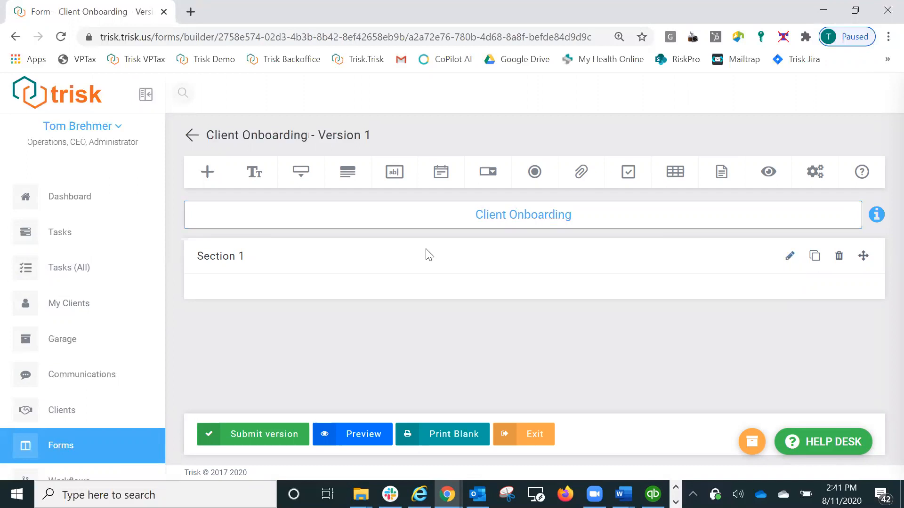
- Set the title of section 1 to "Prior year's returns"
left_click(790, 255)
left_click(408, 172)
type("Prior year's returns")
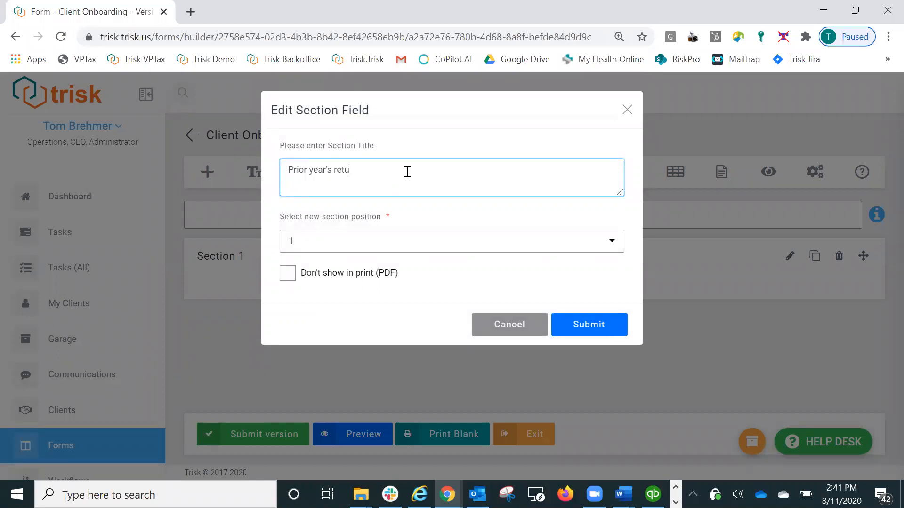
left_click(567, 329)
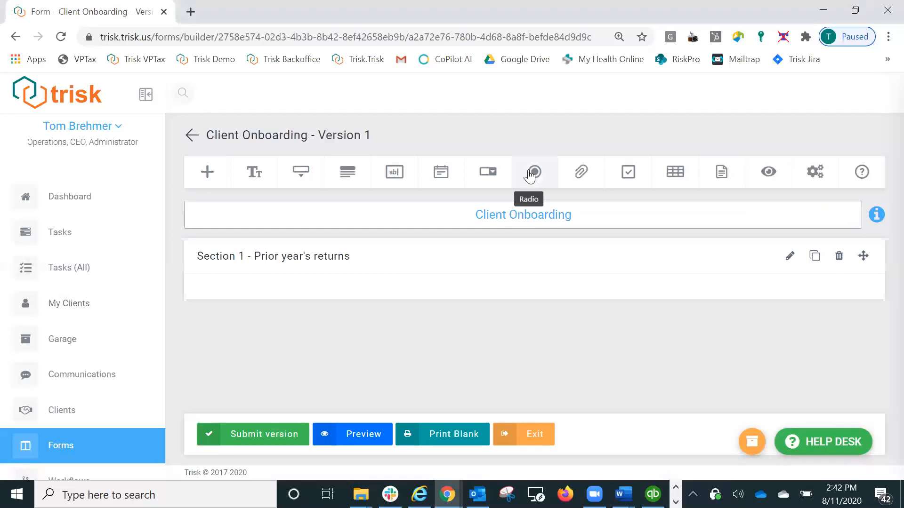
- Start a new radio field with the question "Did you file previously?"
left_click(531, 174)
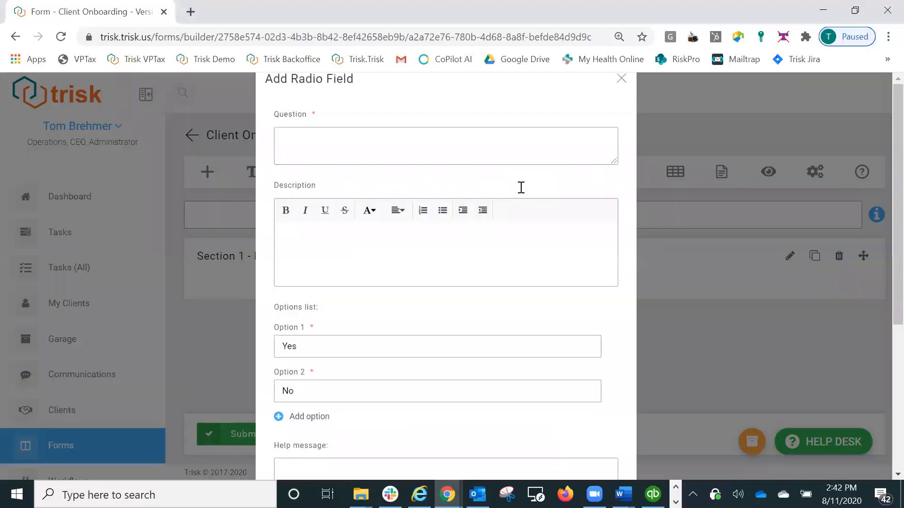
left_click(448, 172)
type("Di")
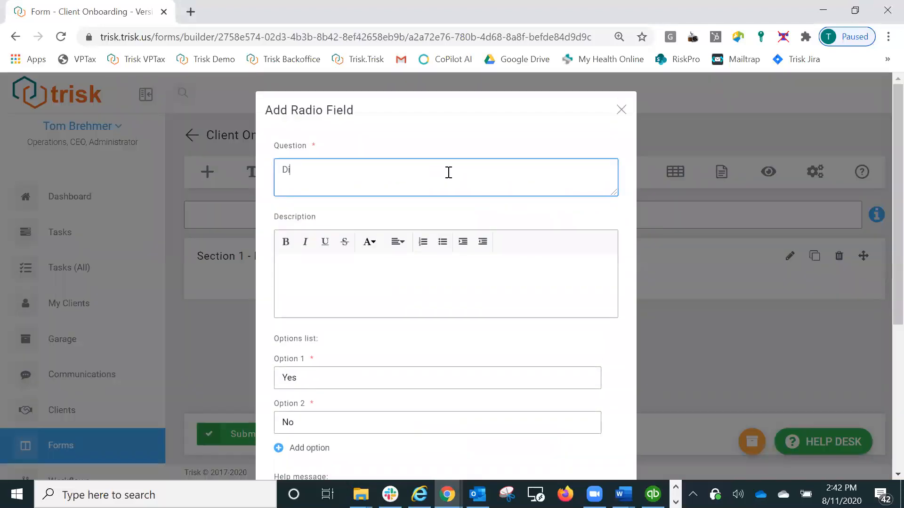
type("d you file previously?")
- Give the radio field the description "Additional information." and the help message "Help"
scroll(381, 282, "down", 4)
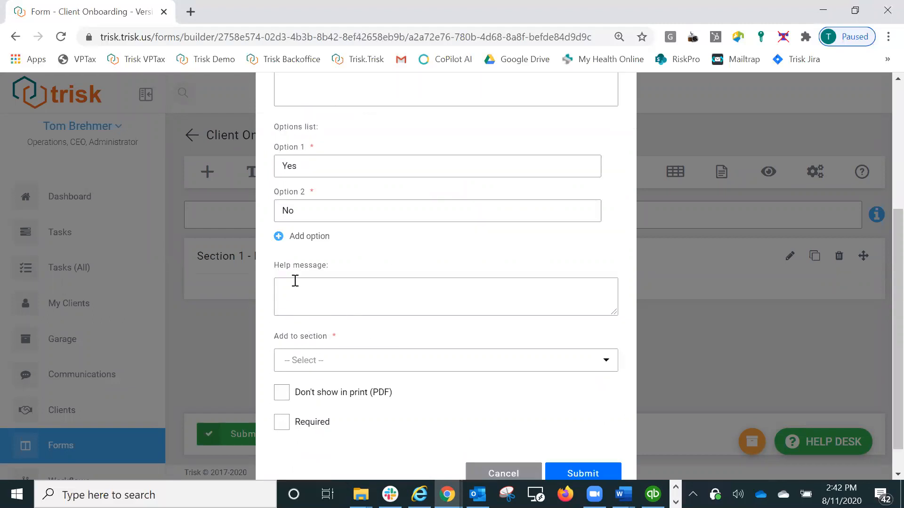
scroll(311, 198, "up", 1)
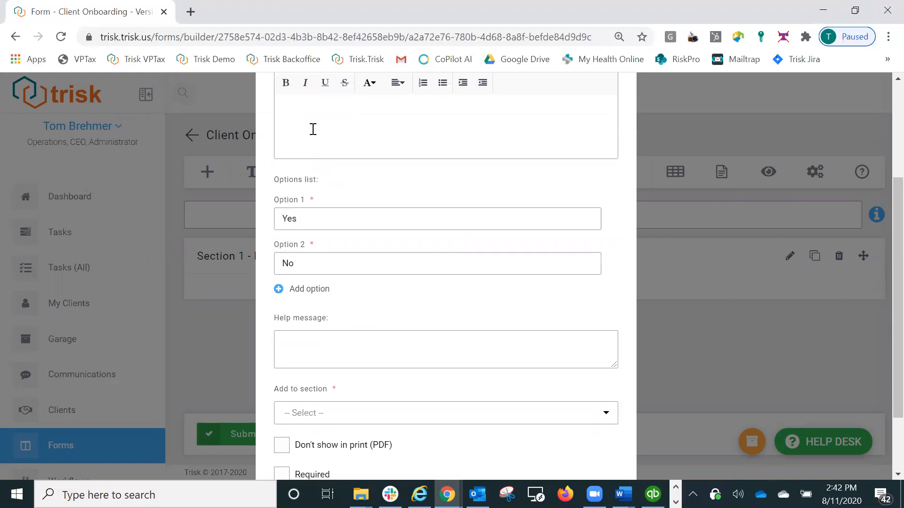
scroll(289, 157, "up", 1)
left_click(291, 158)
type("Additional add")
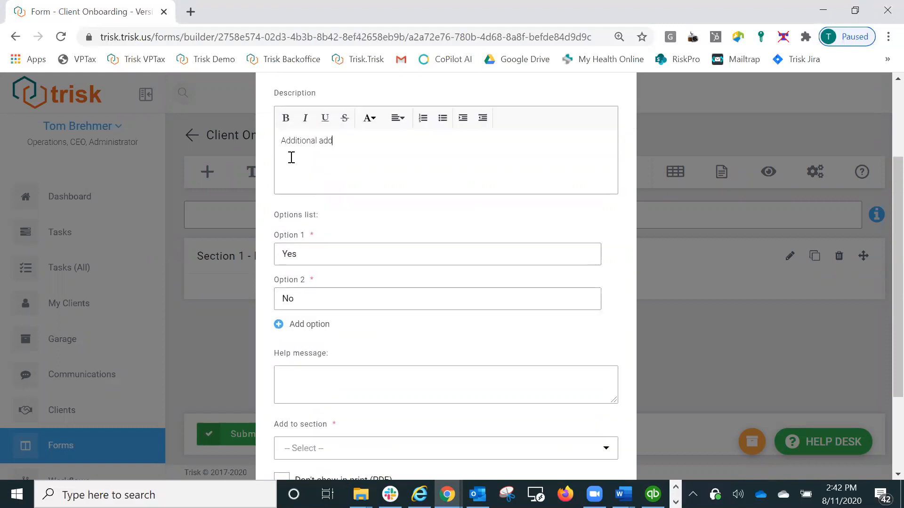
key("BackSpace")
key("BackSpace")
key("BackSpace")
type("information")
left_click(317, 384)
type("Help")
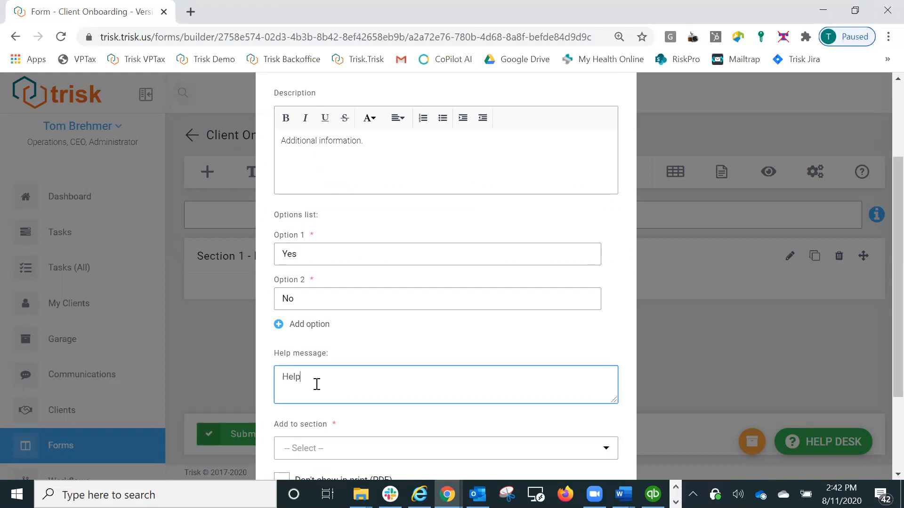
- Assign the radio field to section 1, make it required and submit it
scroll(319, 384, "down", 2)
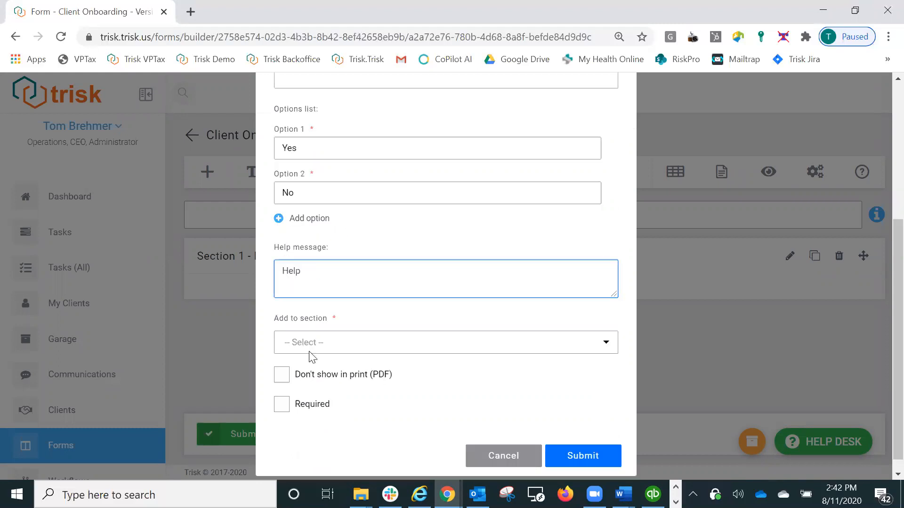
left_click(304, 342)
left_click(290, 372)
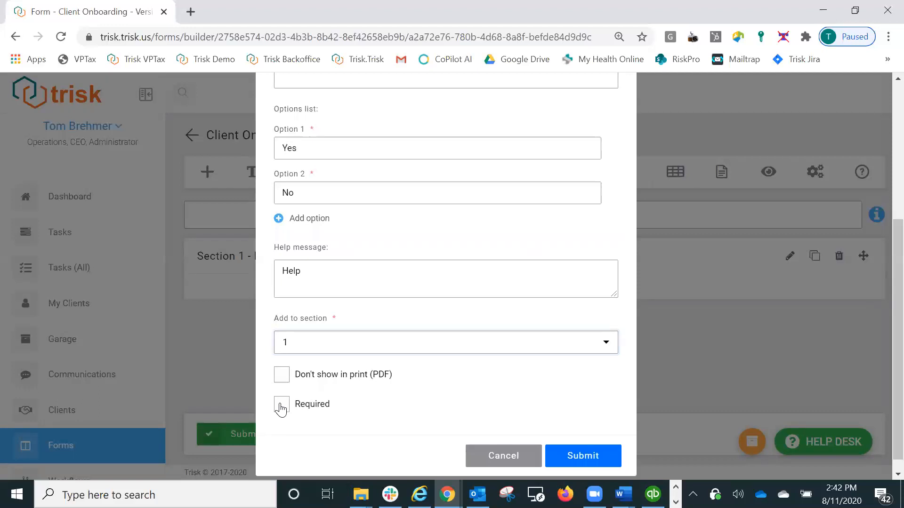
left_click(282, 405)
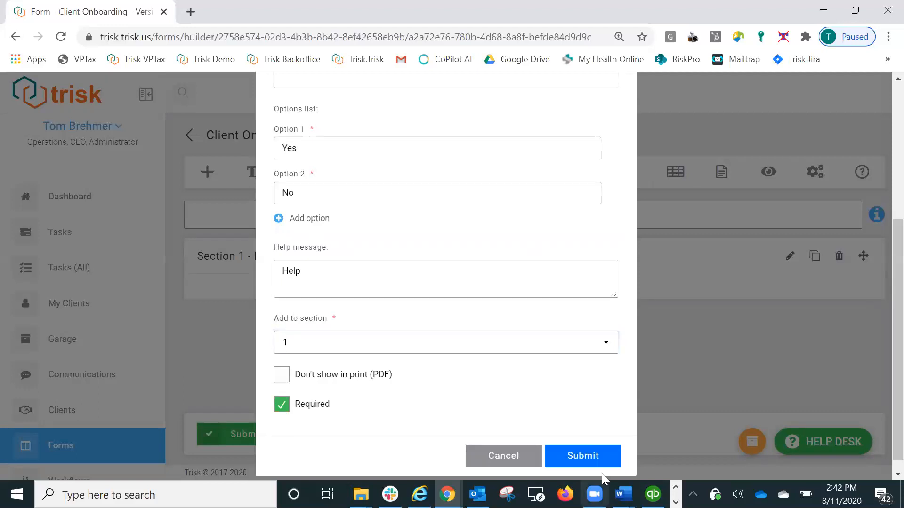
left_click(569, 456)
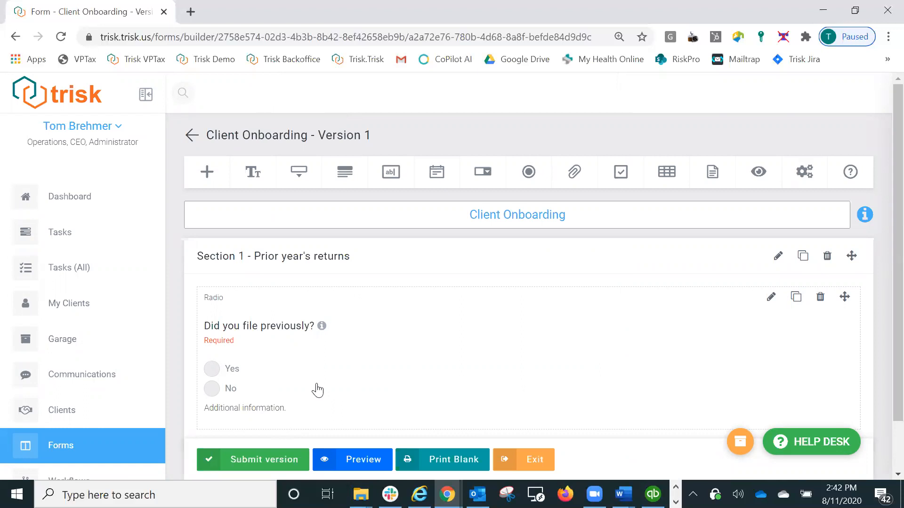
- Add a required file upload field to section 1 with the question "Upload copies of prior filings."
scroll(317, 388, "down", 1)
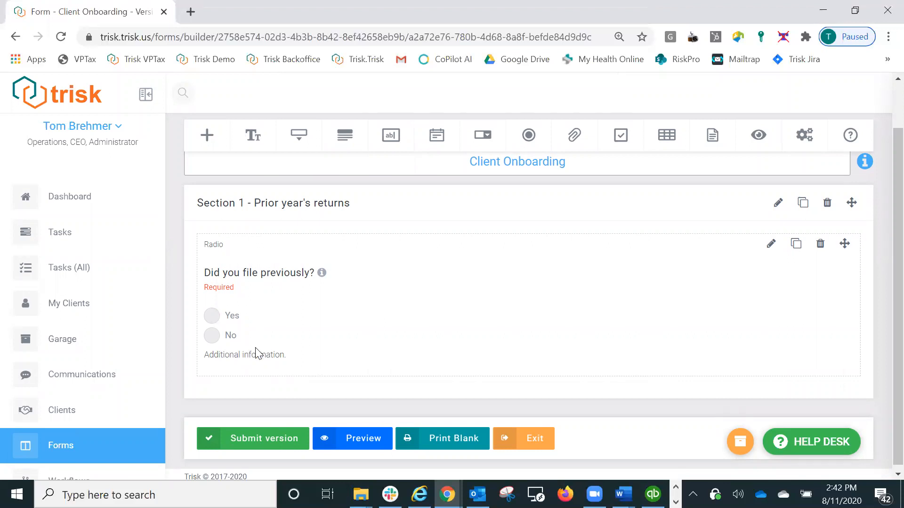
left_click(574, 136)
left_click(404, 175)
type("Upload copies of prior filings.")
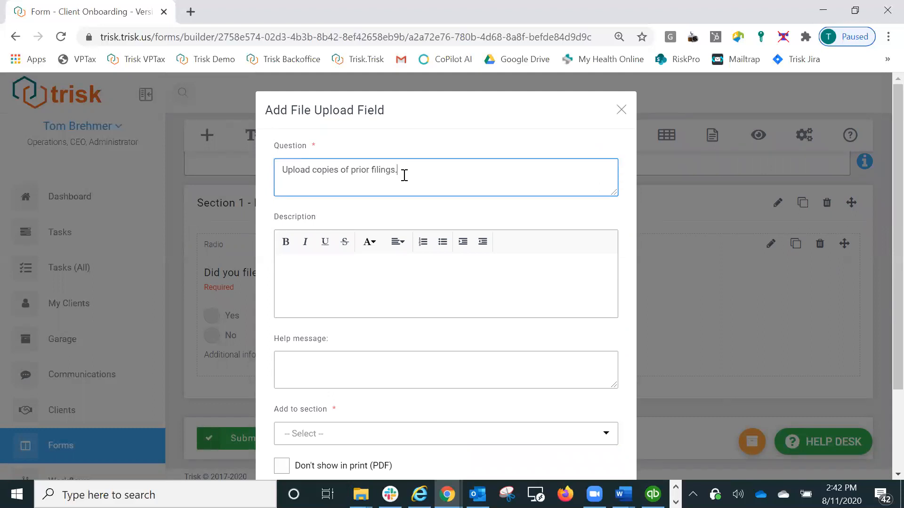
scroll(417, 272, "down", 2)
left_click(326, 325)
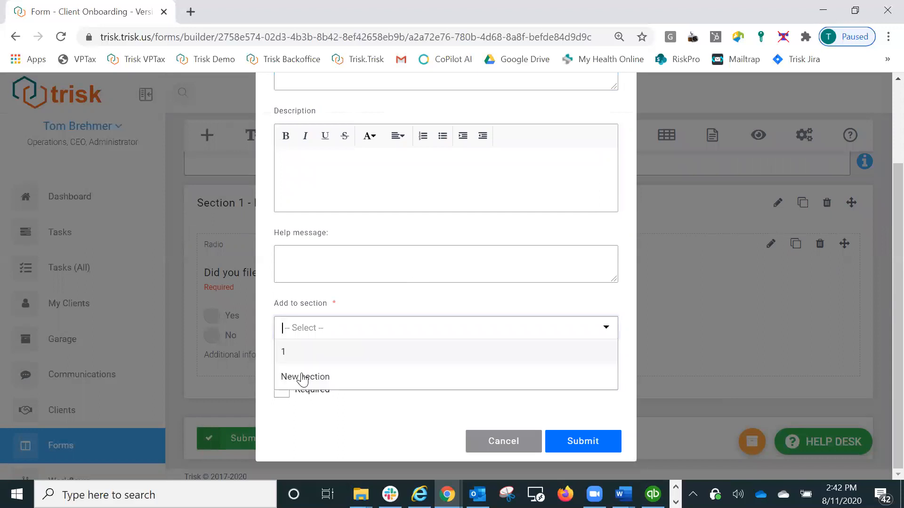
left_click(292, 362)
left_click(282, 392)
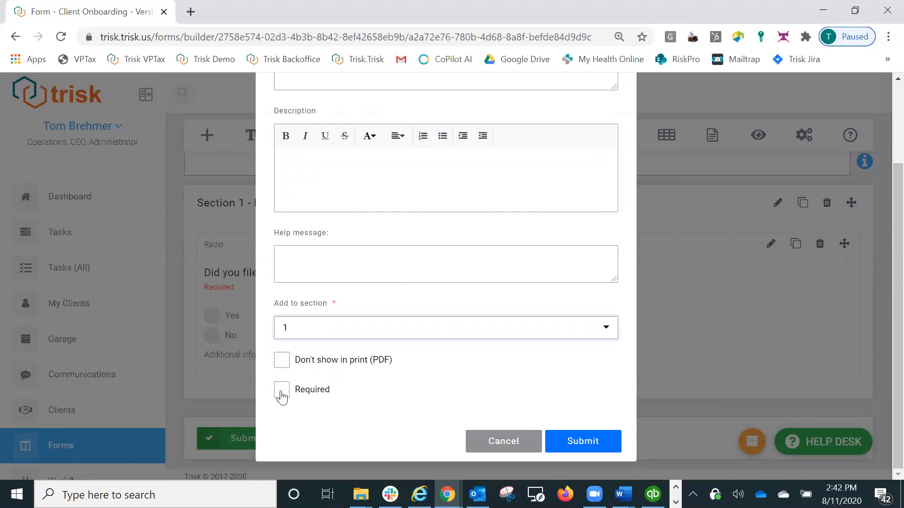
left_click(548, 451)
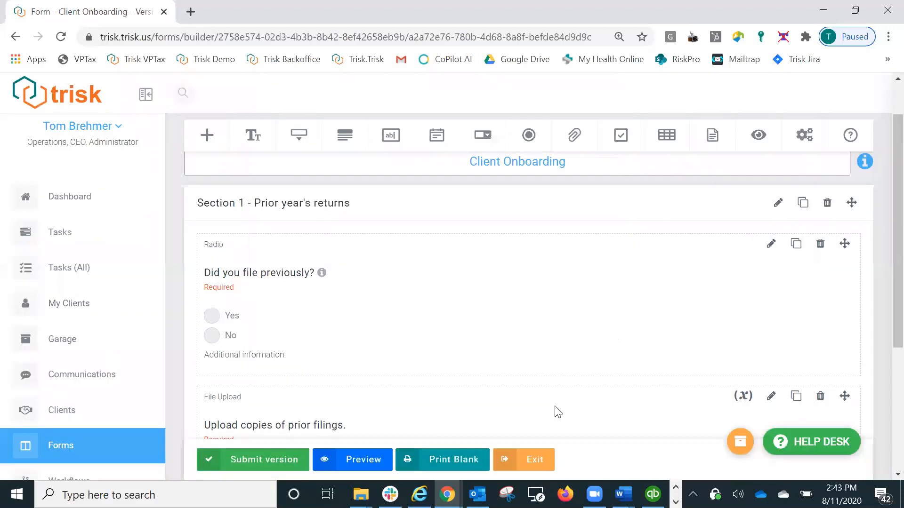
- Add a required radio field to section 1 with the question "Have you filed for a FEIN?"
scroll(410, 281, "down", 3)
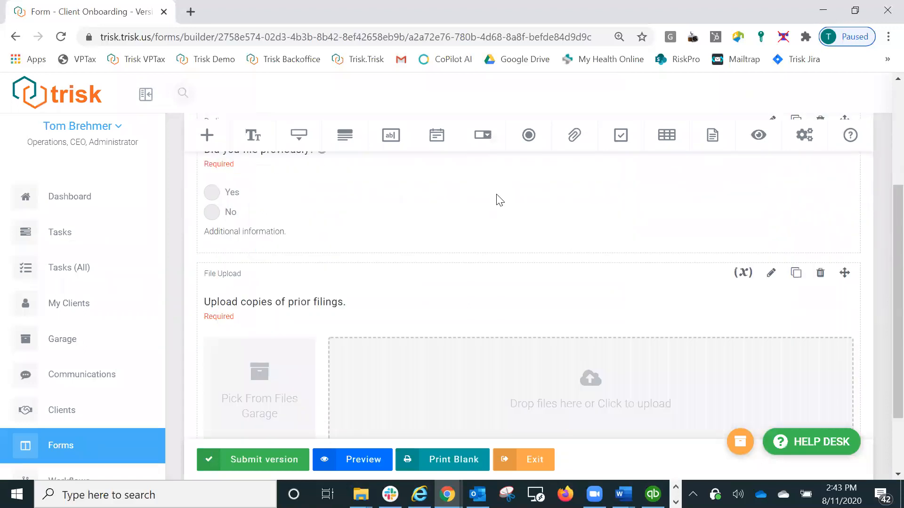
left_click(531, 135)
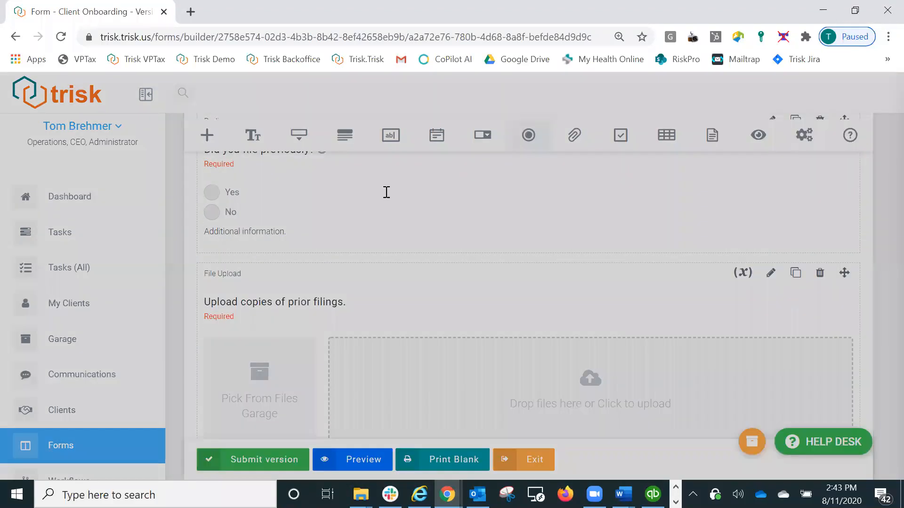
left_click(358, 172)
type("Have you filed for")
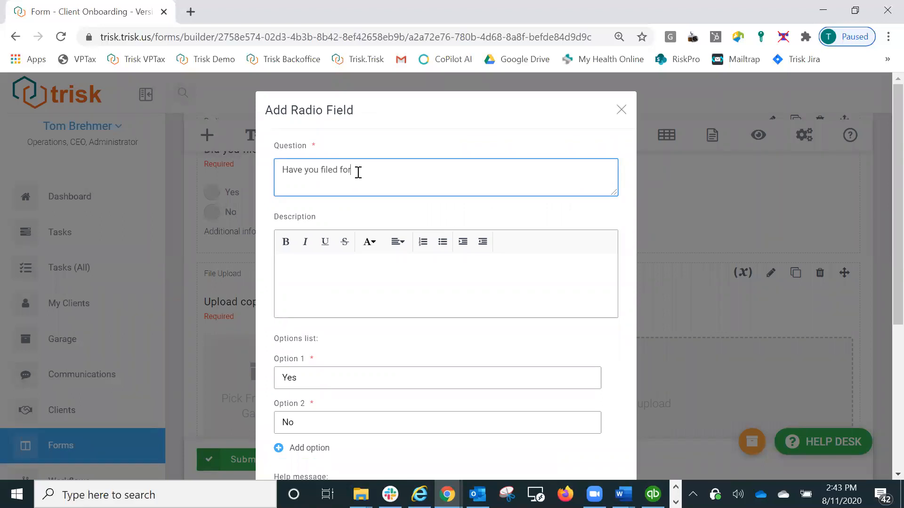
type(" a FEIN")
scroll(396, 196, "down", 5)
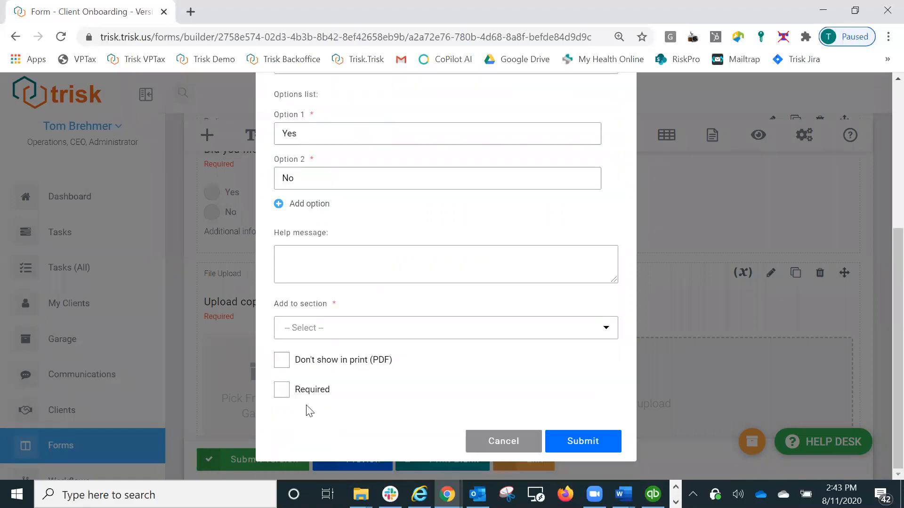
left_click(300, 328)
left_click(288, 357)
left_click(281, 390)
left_click(577, 452)
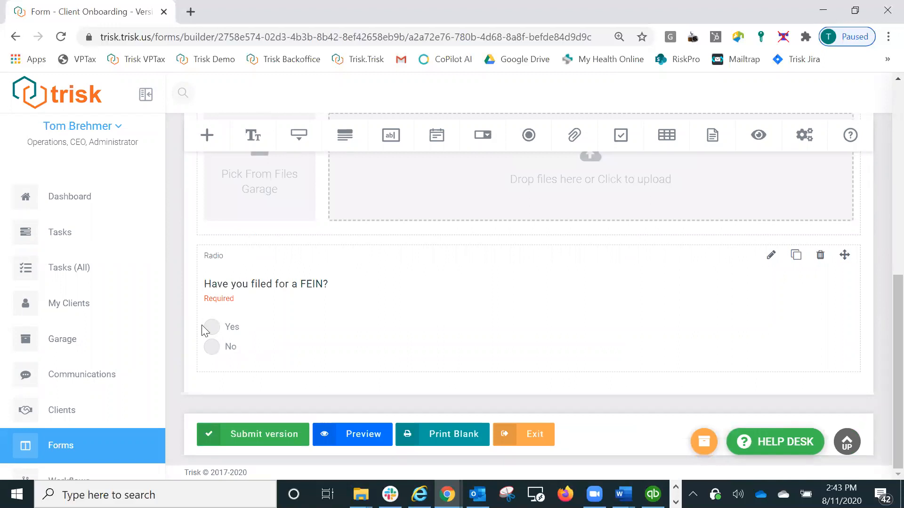
- Start a single question field asking "What is your FEIN?" and enter a sample number as its placeholder
left_click(390, 135)
left_click(330, 168)
type("W")
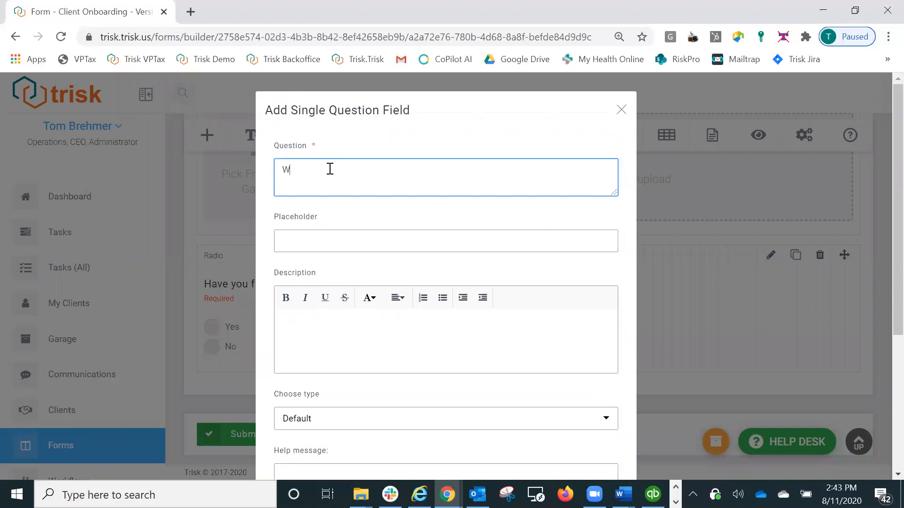
type("hat is your FEIN?")
scroll(370, 230, "down", 3)
scroll(360, 226, "up", 4)
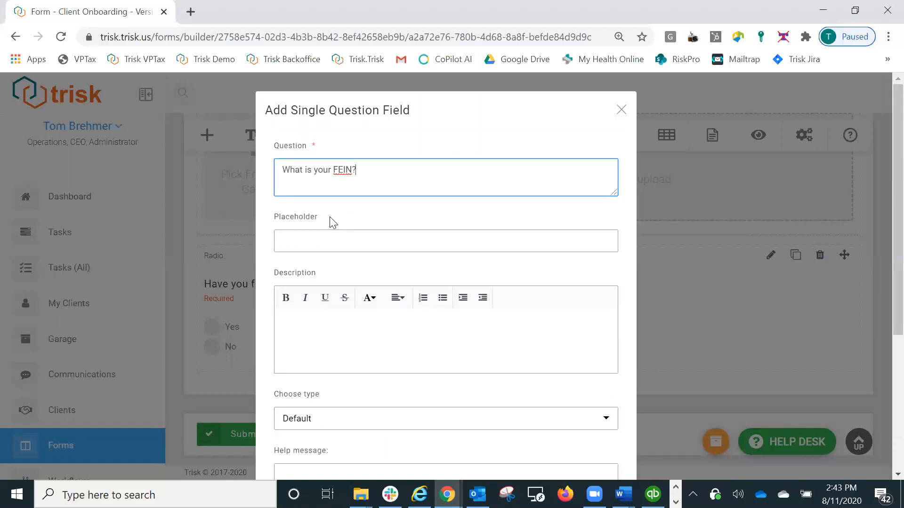
left_click(308, 238)
type("y7858258")
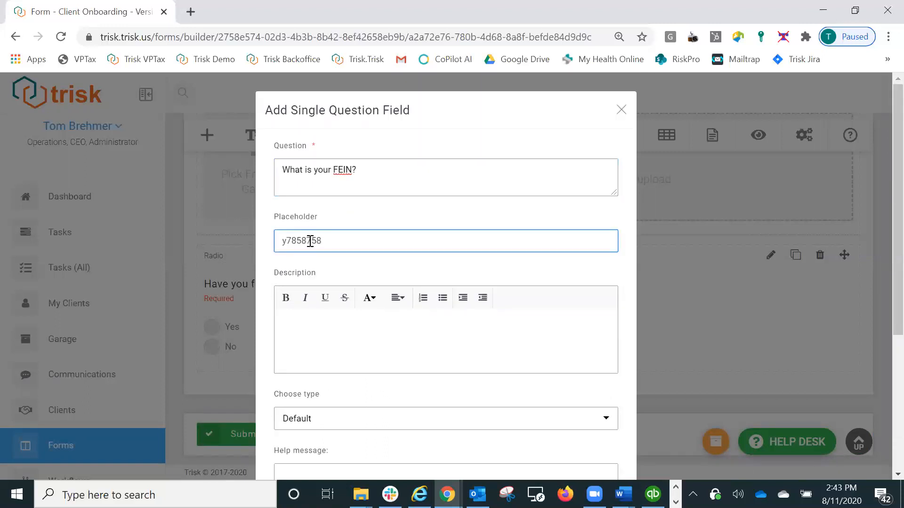
- Set the single question's type to FEIN, assign it to section 1, make it required and submit it
scroll(310, 241, "down", 3)
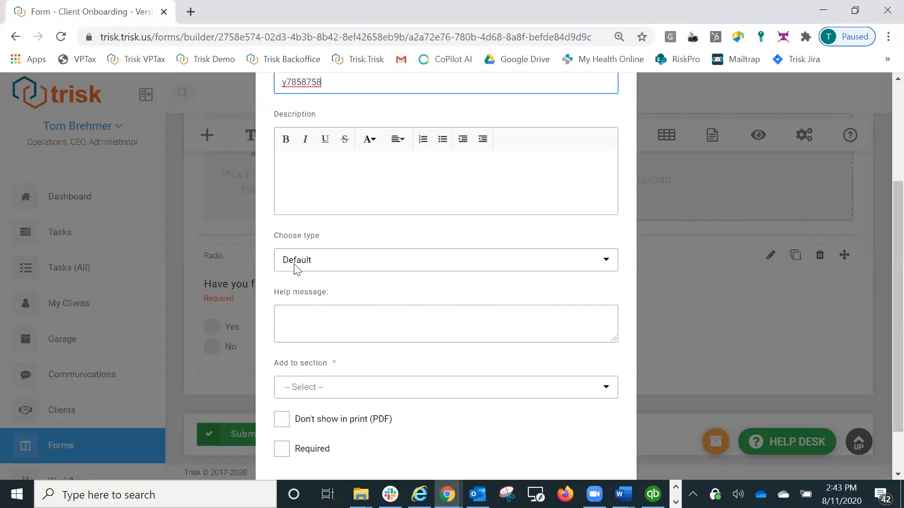
left_click(297, 260)
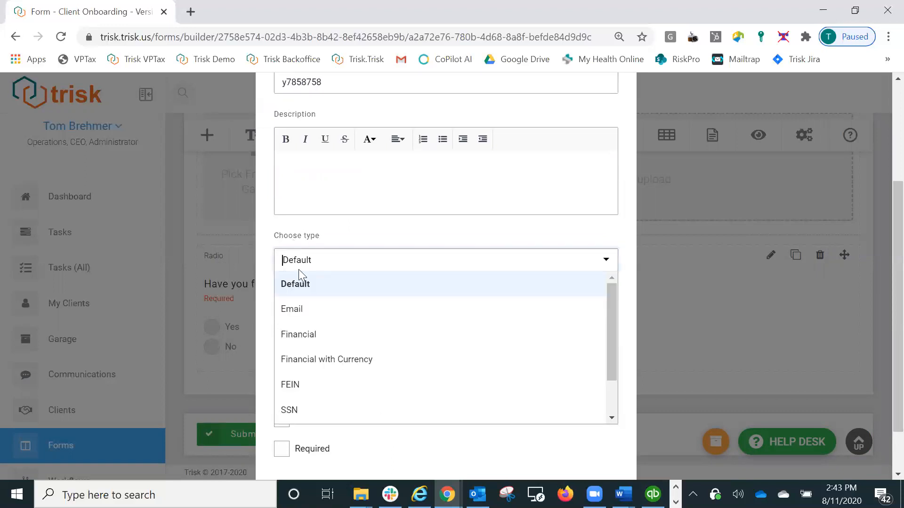
scroll(300, 375, "down", 1)
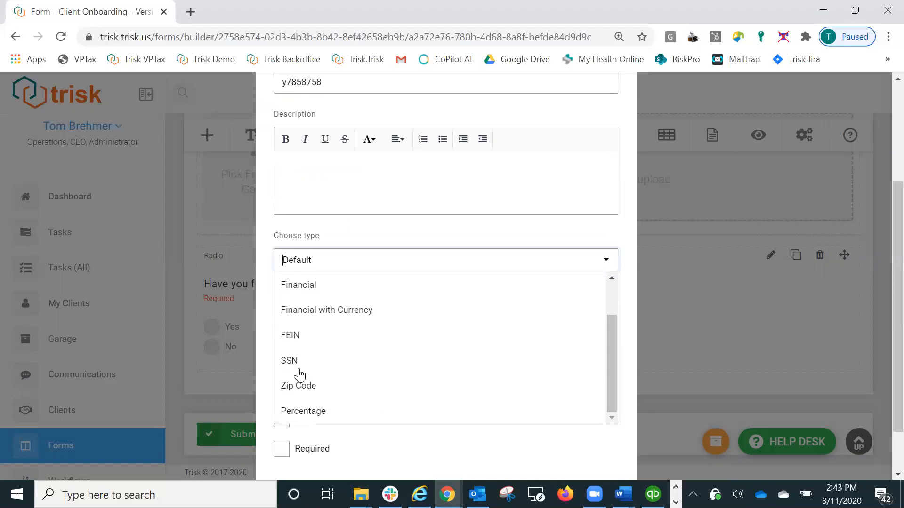
left_click(285, 337)
left_click(319, 389)
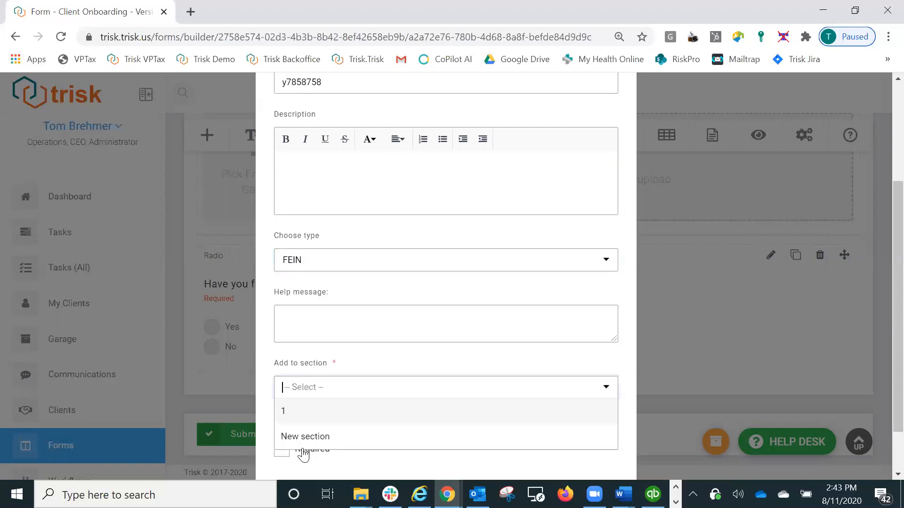
left_click(292, 416)
scroll(349, 384, "down", 1)
left_click(281, 390)
left_click(573, 442)
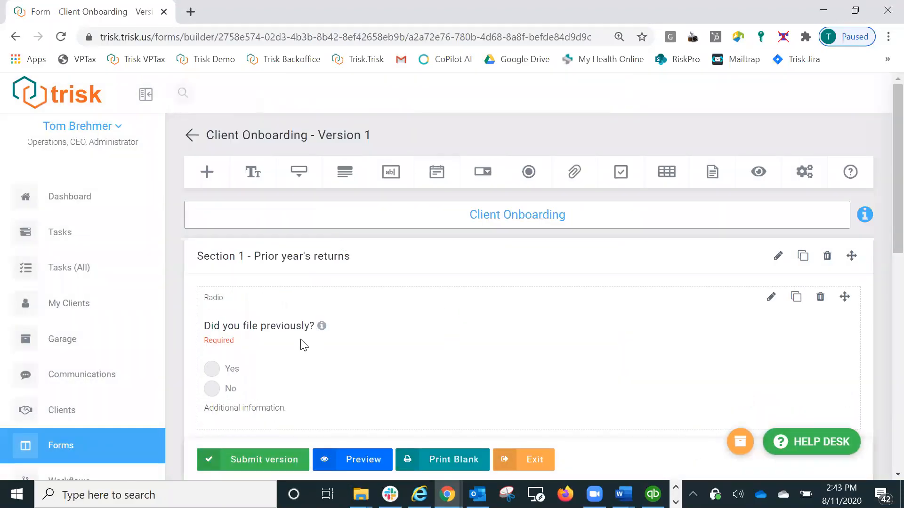
- Preview the Client Onboarding form, look over all the section 1 questions and close the preview
scroll(298, 363, "down", 10)
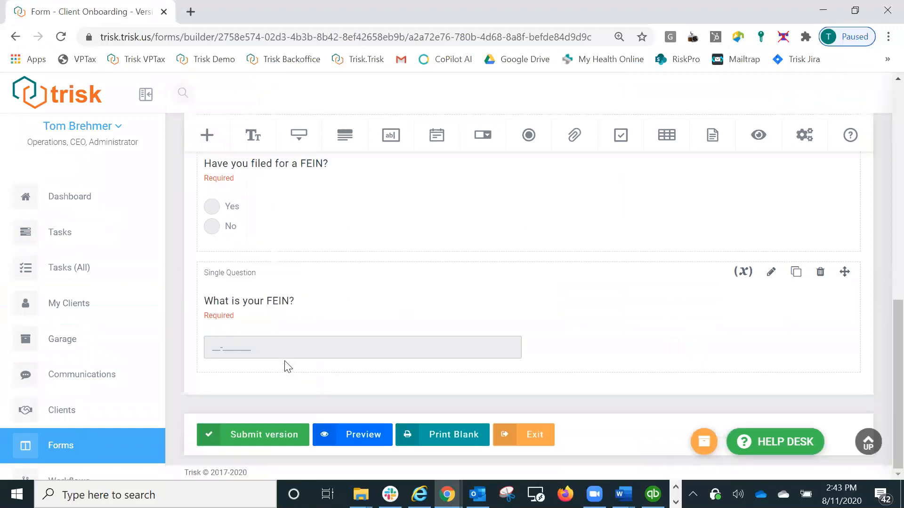
left_click(349, 443)
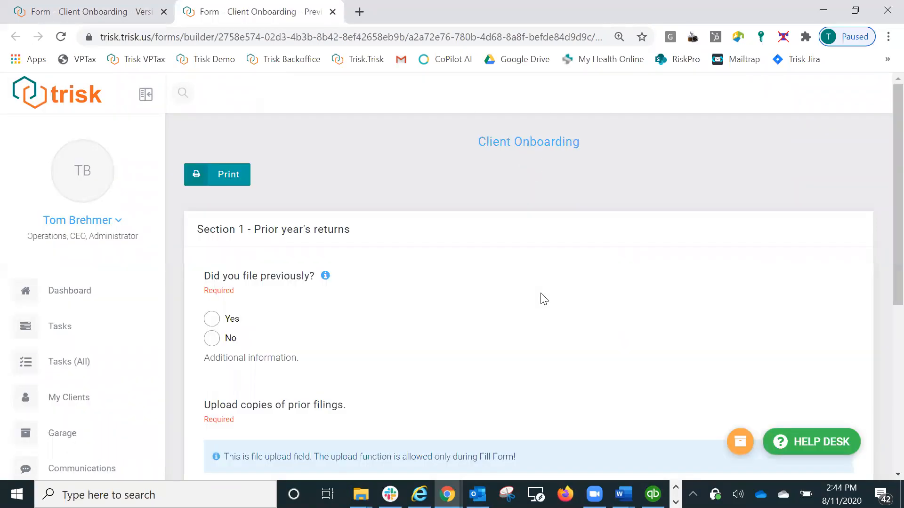
scroll(540, 299, "down", 4)
scroll(540, 302, "down", 2)
scroll(539, 301, "up", 3)
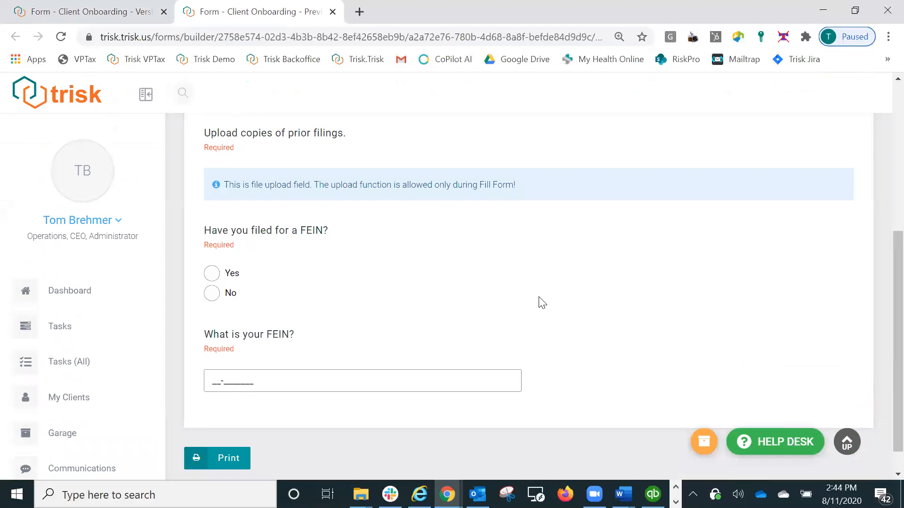
scroll(540, 301, "up", 3)
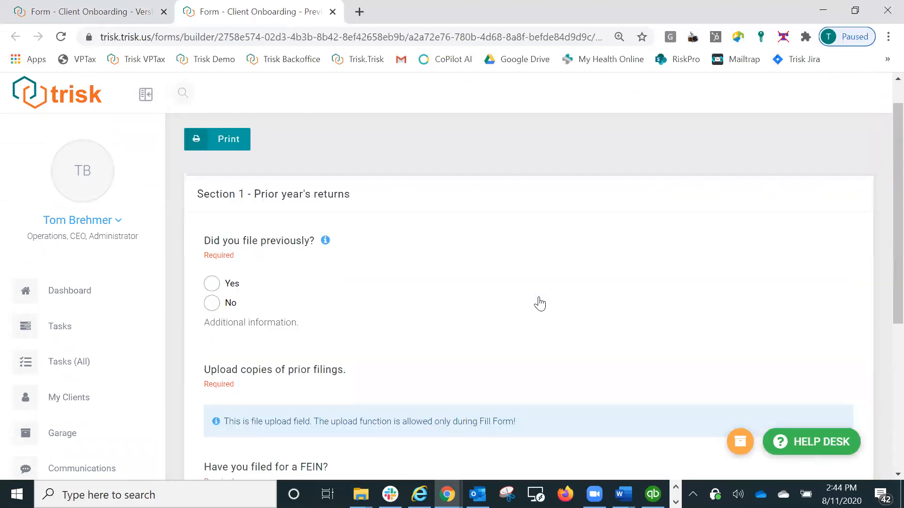
left_click(332, 12)
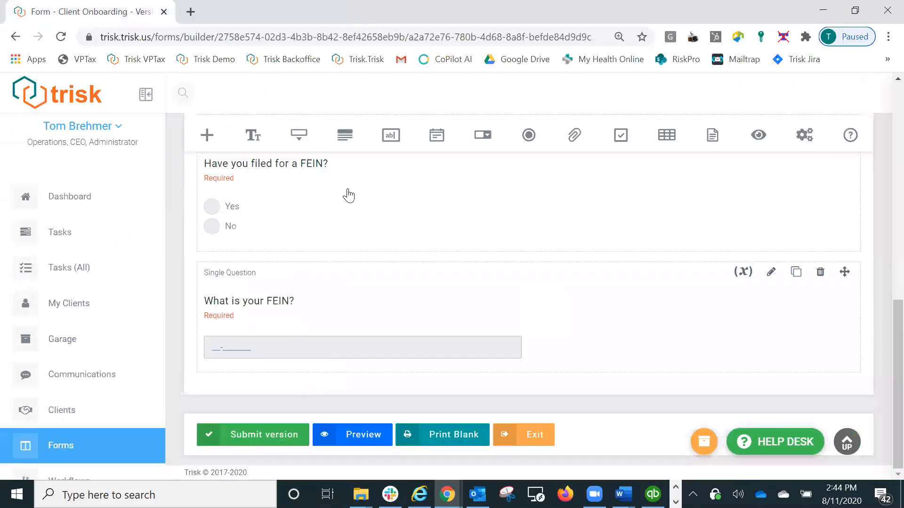
- Add and save a show condition that displays "Upload copies of prior filings." if "Did you file previously?" is answered Yes
scroll(622, 368, "up", 6)
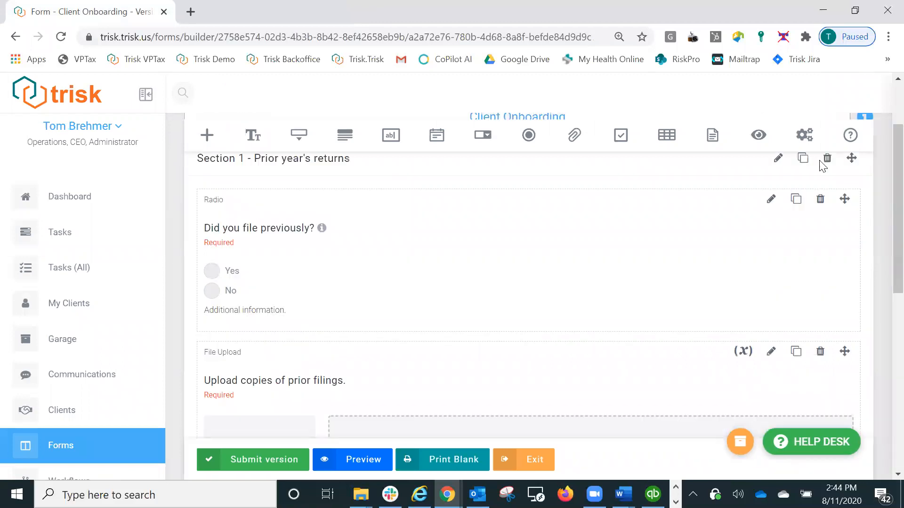
left_click(757, 136)
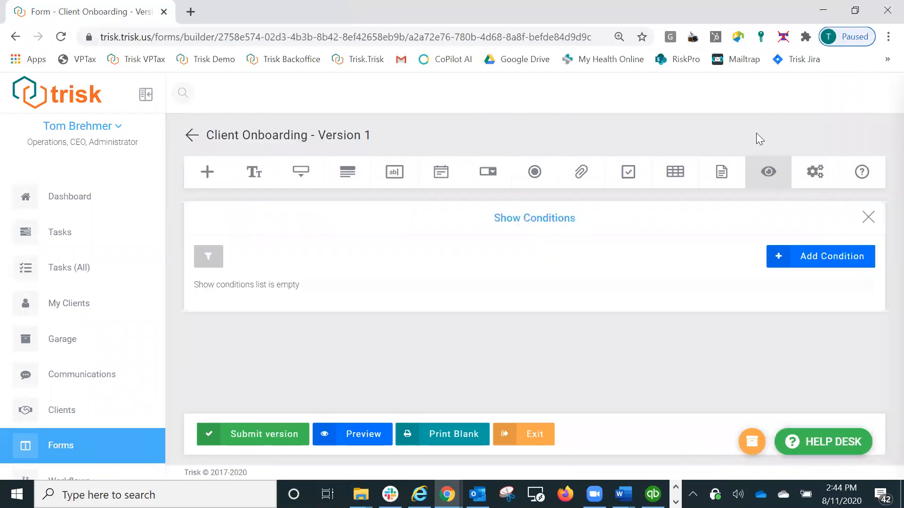
left_click(823, 254)
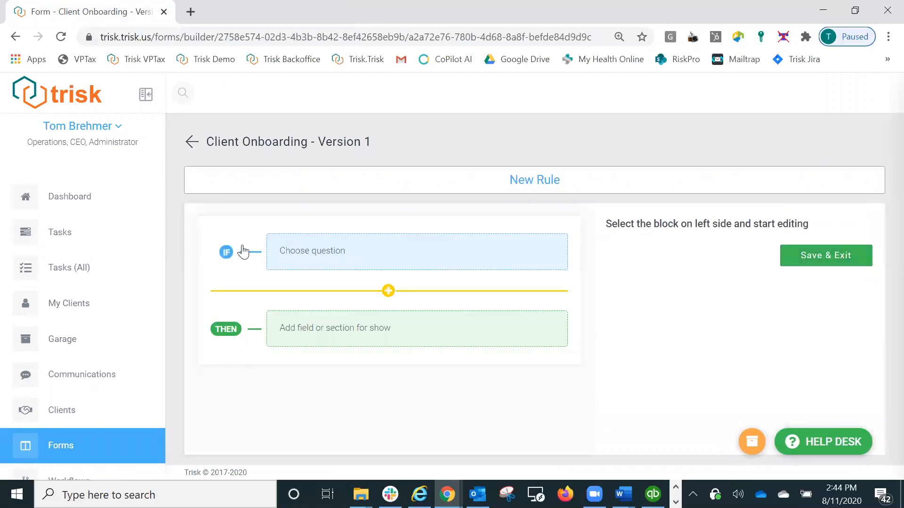
left_click(313, 254)
left_click(674, 280)
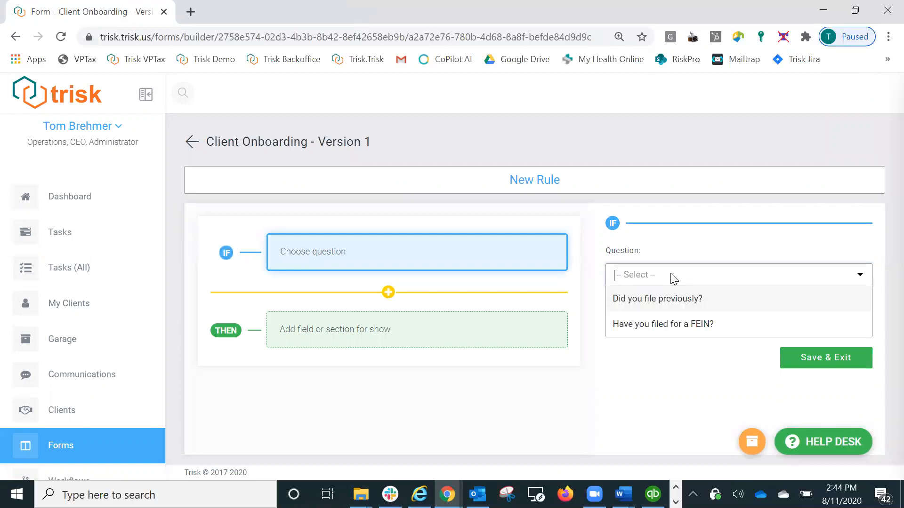
left_click(677, 300)
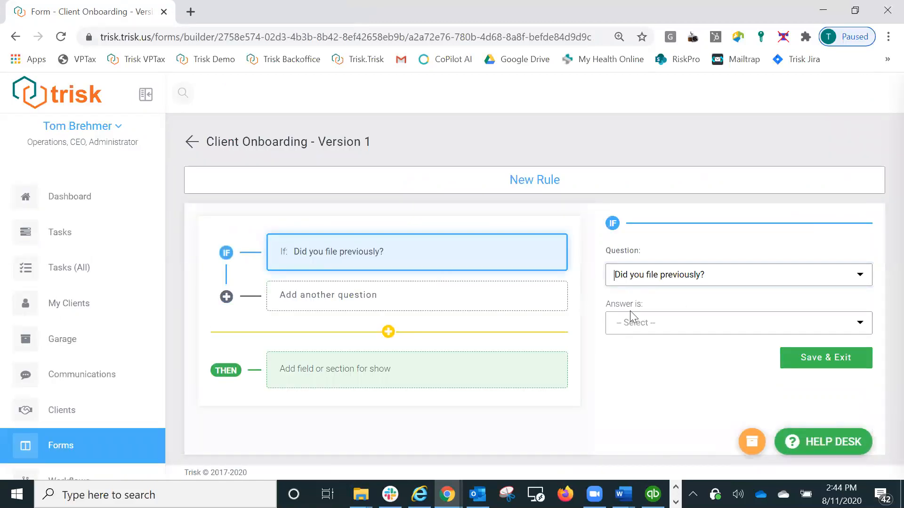
left_click(630, 329)
left_click(607, 342)
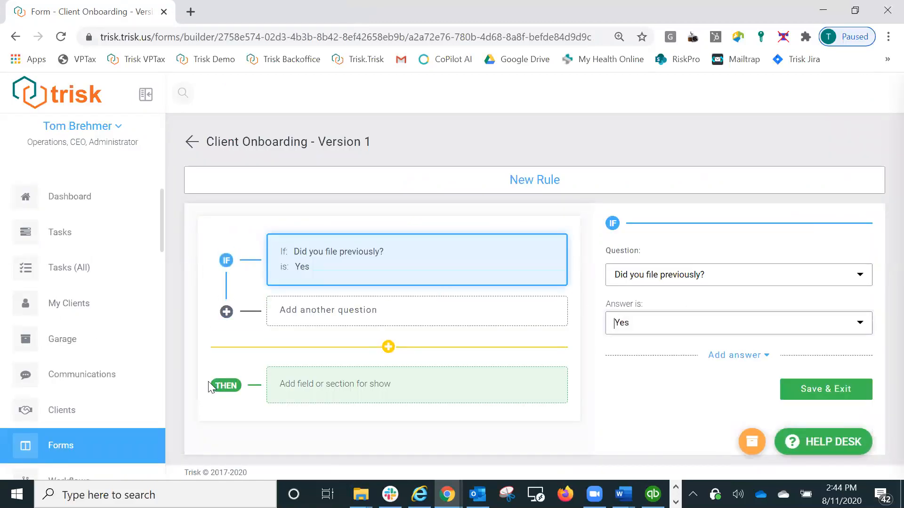
left_click(407, 385)
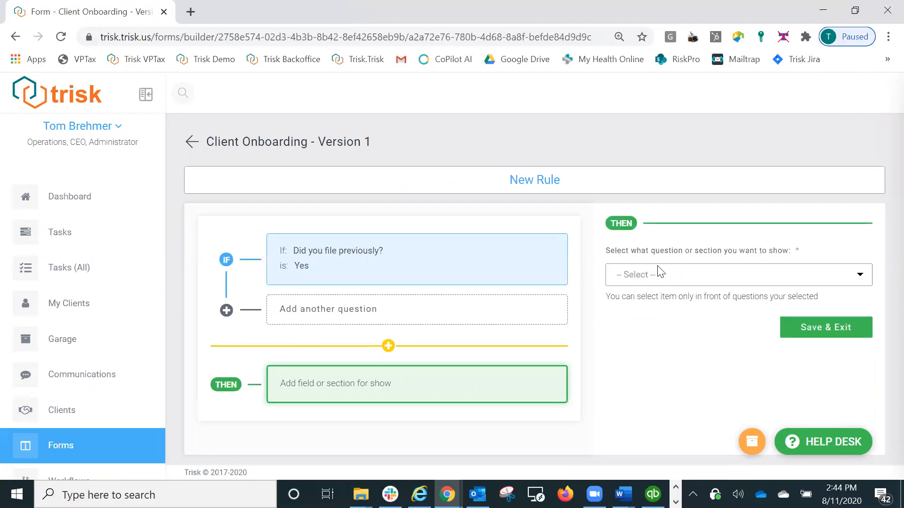
left_click(662, 273)
left_click(666, 323)
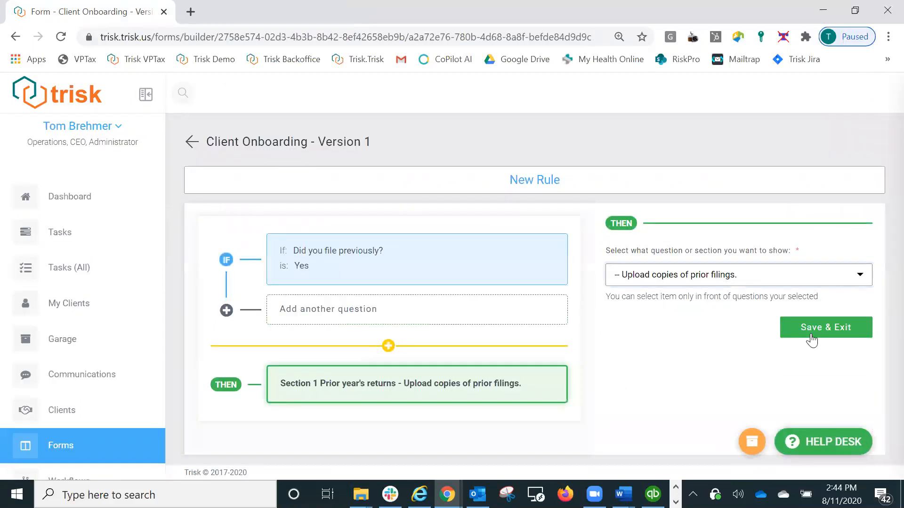
left_click(823, 330)
- Add and save a show condition that displays "Have you filed for a FEIN?" if "Did you file previously?" is answered No
left_click(820, 258)
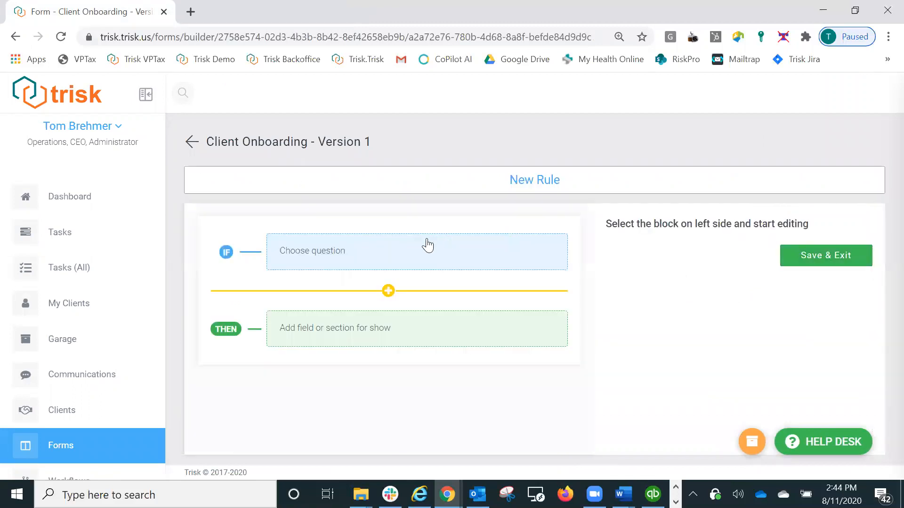
left_click(335, 259)
left_click(728, 275)
left_click(657, 299)
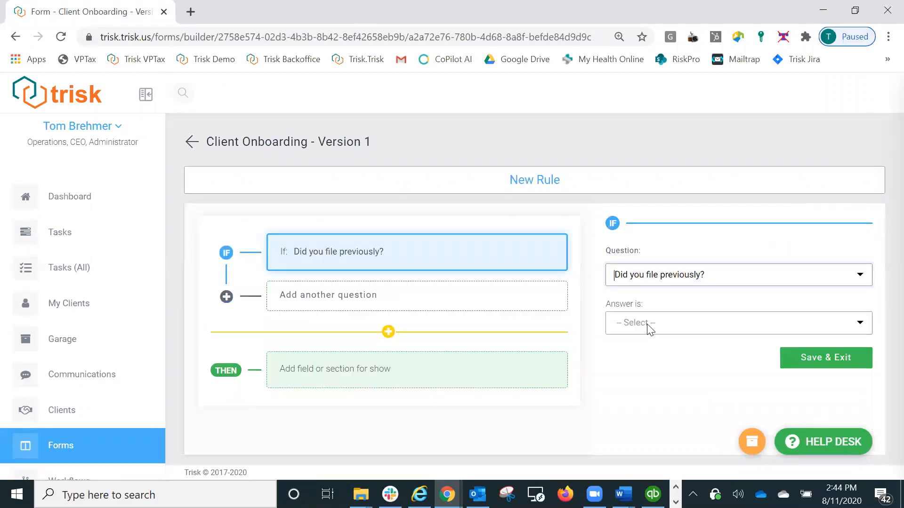
left_click(648, 323)
left_click(623, 376)
left_click(399, 391)
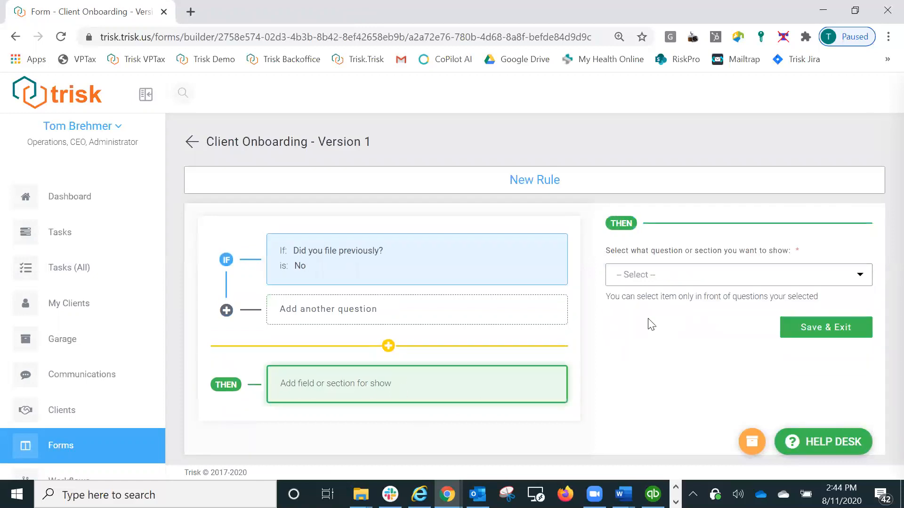
left_click(648, 279)
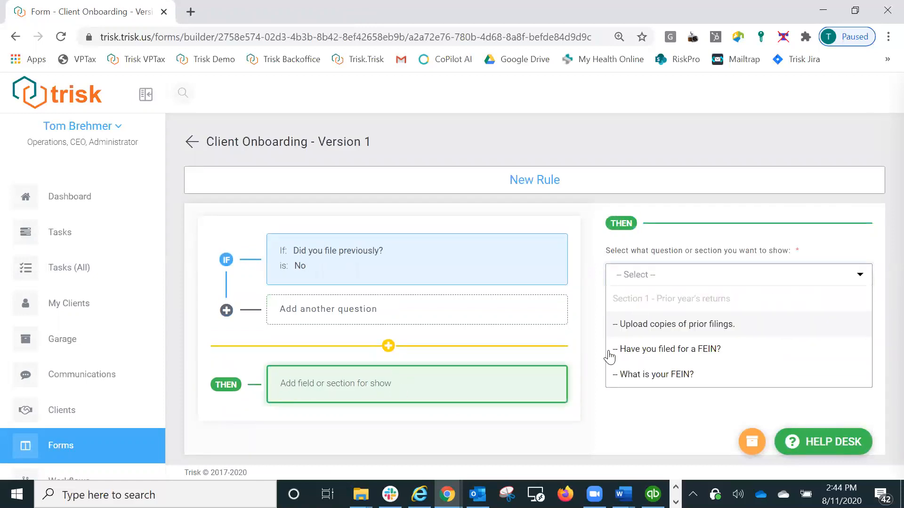
left_click(671, 356)
left_click(820, 326)
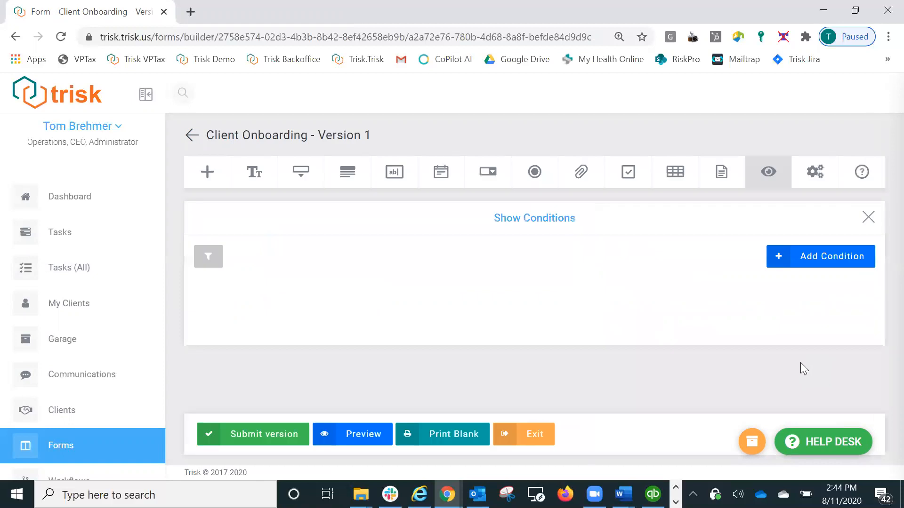
- Add and save a show condition that displays "What is your FEIN?" if "Have you filed for a FEIN?" is answered Yes
left_click(822, 259)
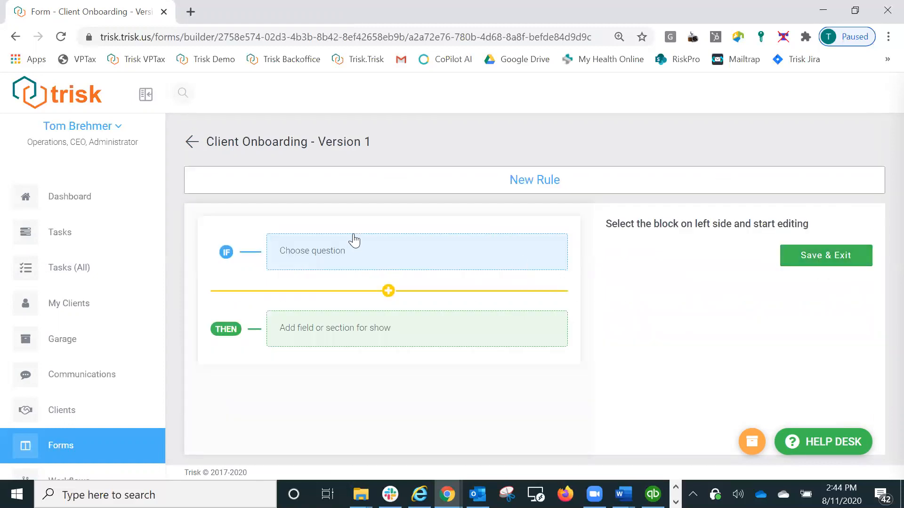
left_click(341, 254)
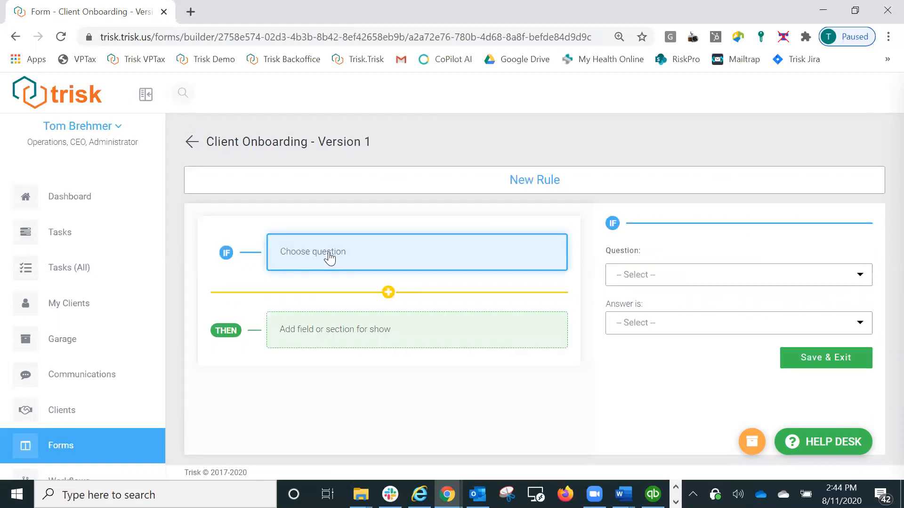
left_click(705, 281)
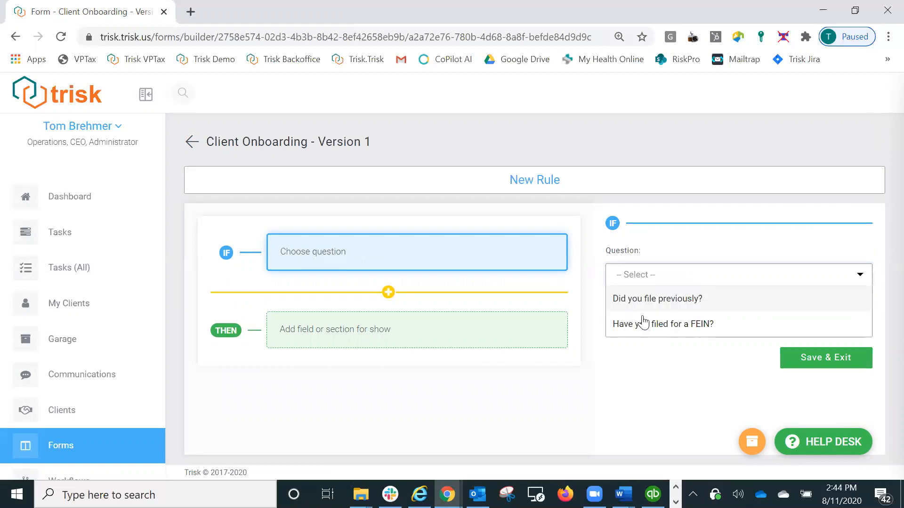
left_click(643, 325)
left_click(641, 327)
left_click(636, 351)
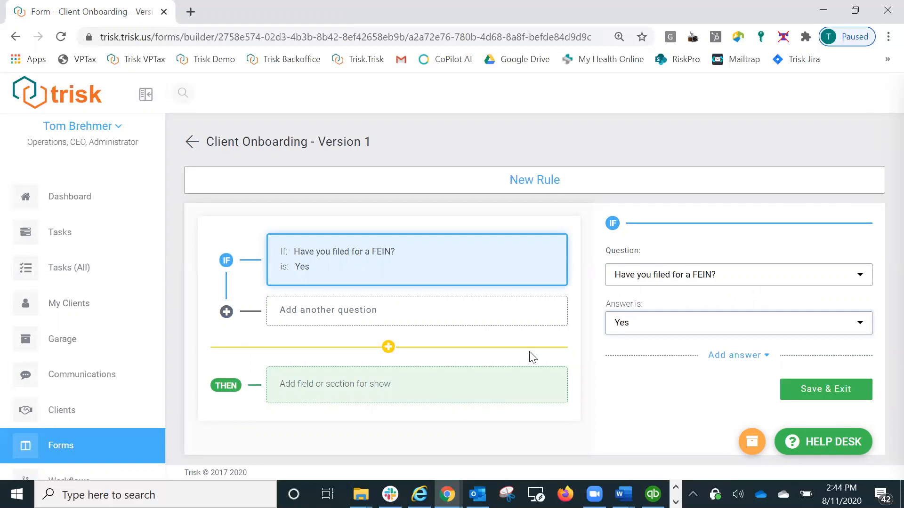
left_click(313, 393)
left_click(645, 278)
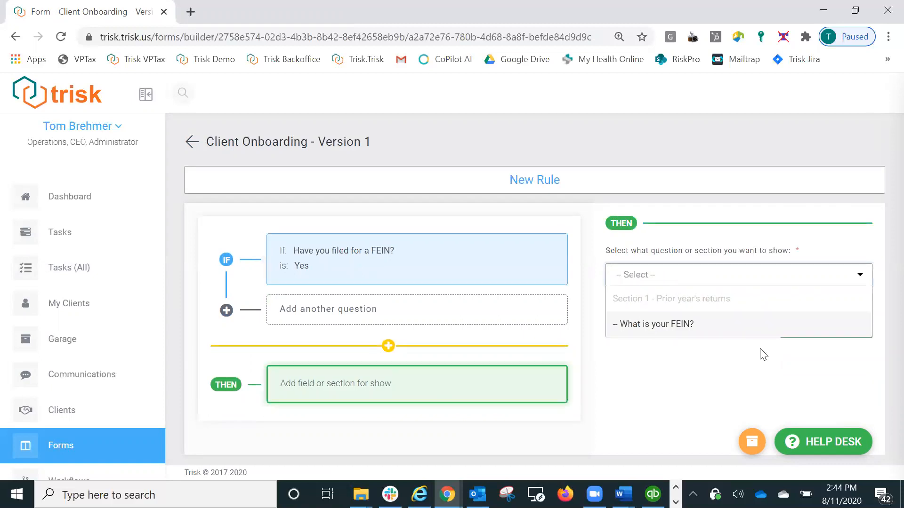
left_click(768, 329)
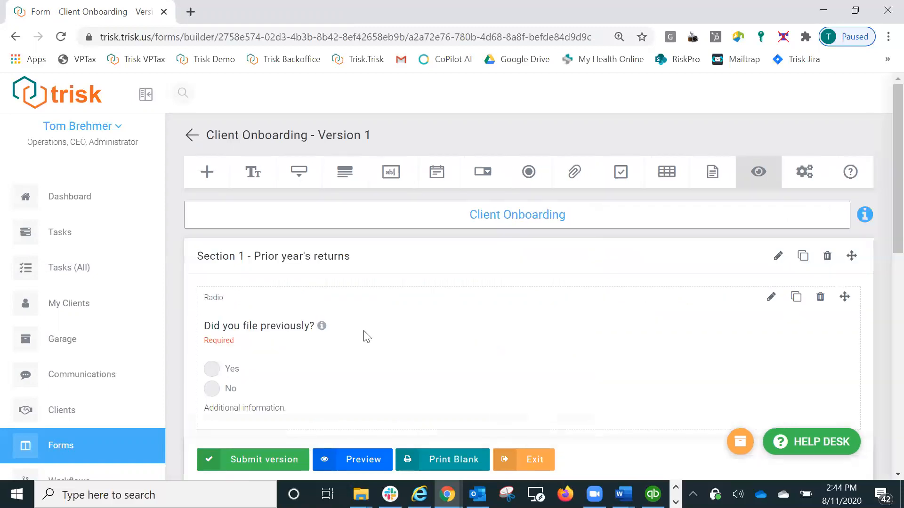
- Preview the form and test the conditions with Yes and No for "Did you file previously?" and Yes for "Have you filed for a FEIN?"
scroll(335, 317, "down", 5)
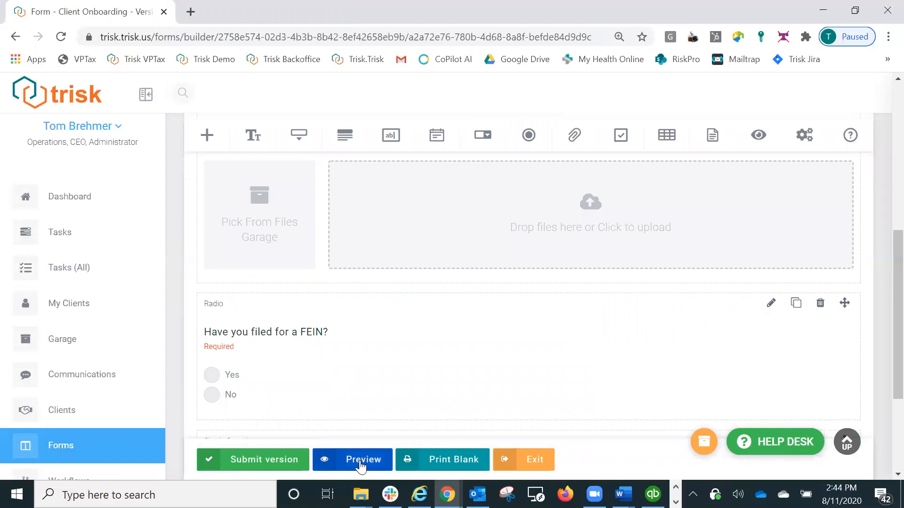
left_click(361, 466)
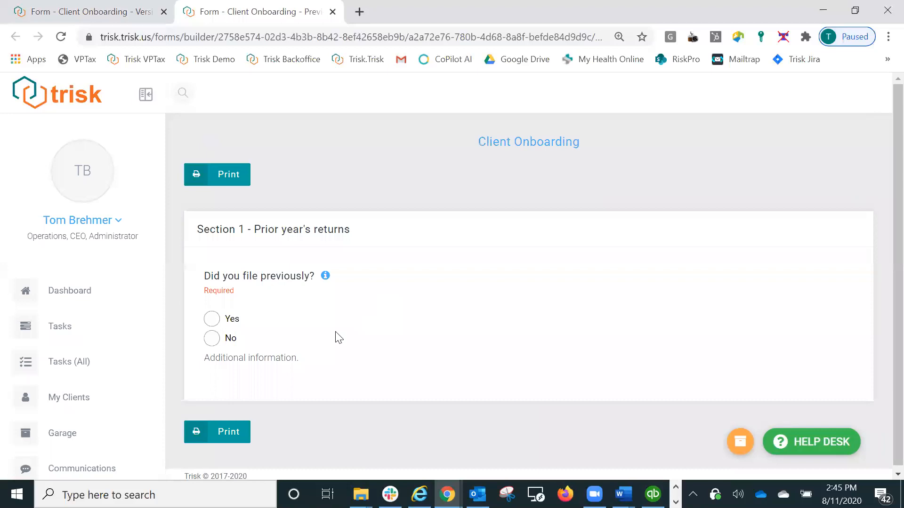
left_click(228, 323)
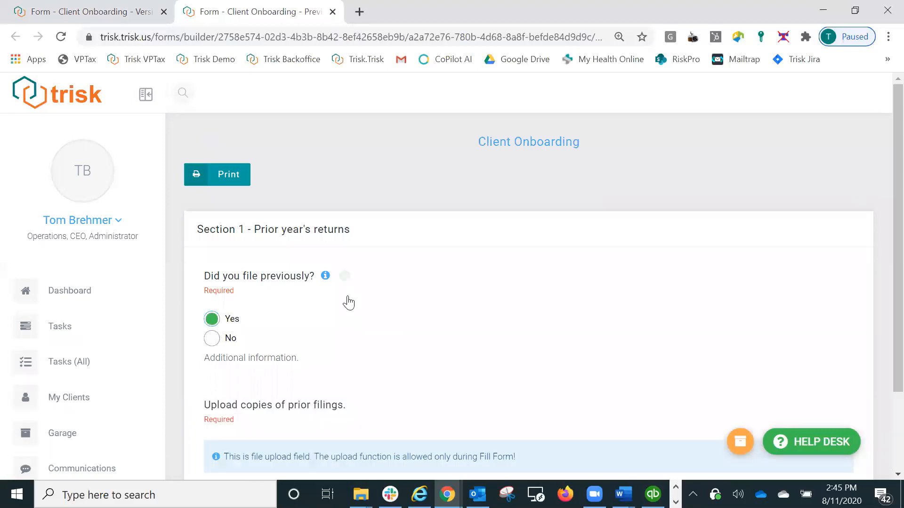
scroll(219, 256, "down", 3)
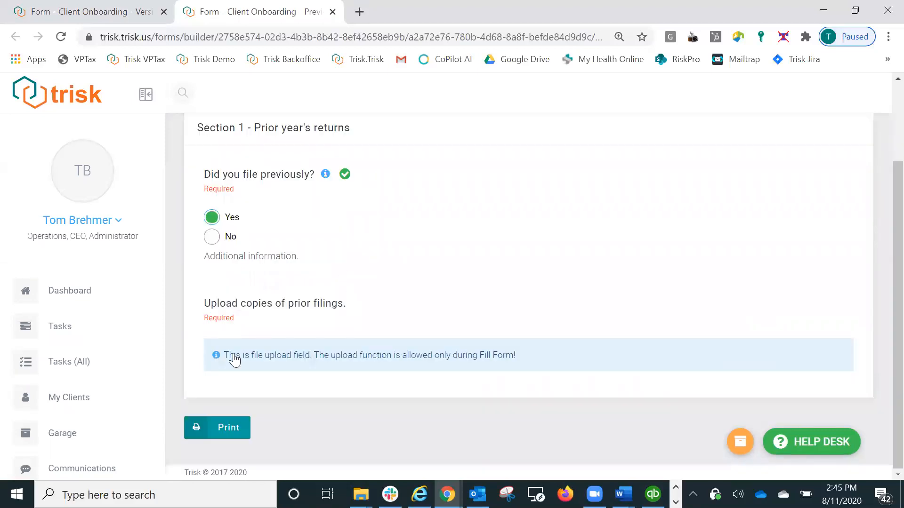
left_click(213, 238)
left_click(212, 346)
scroll(336, 376, "down", 3)
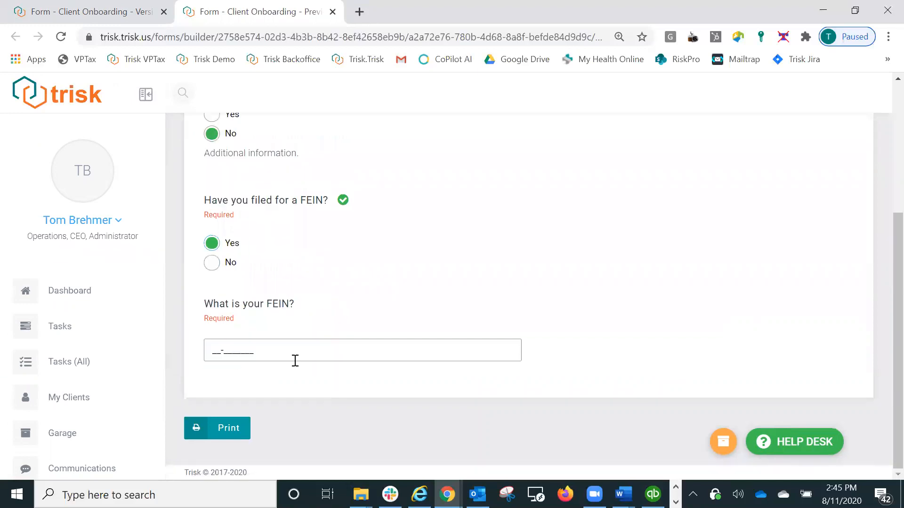
scroll(298, 274, "up", 5)
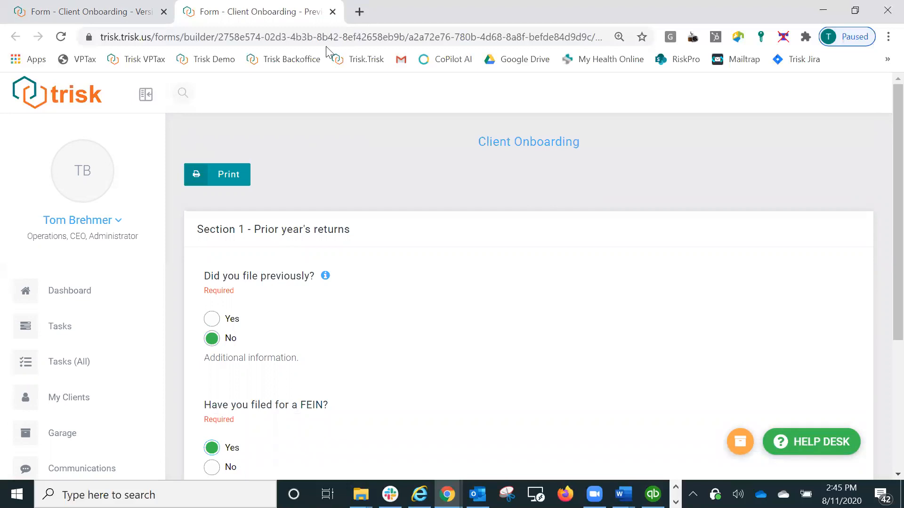
- Close the form preview and submit Version 1 of the Client Onboarding form
left_click(333, 12)
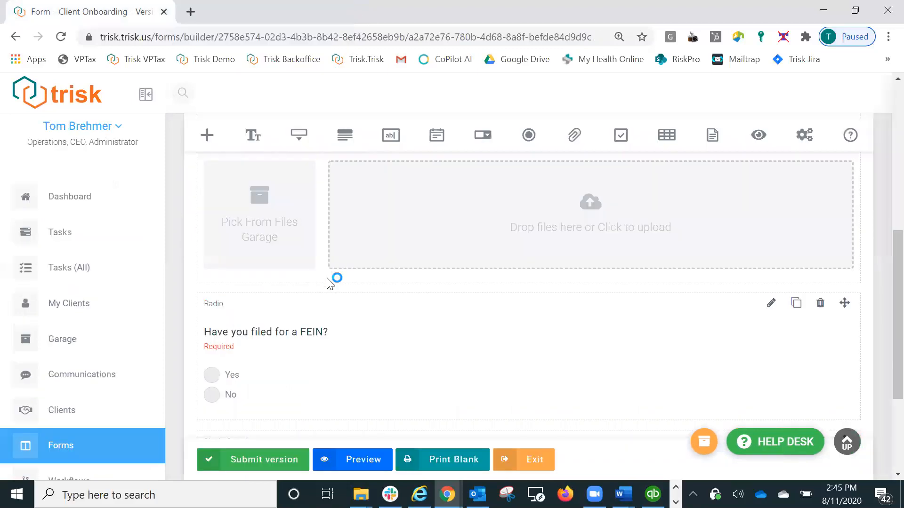
scroll(328, 279, "down", 2)
scroll(328, 278, "up", 4)
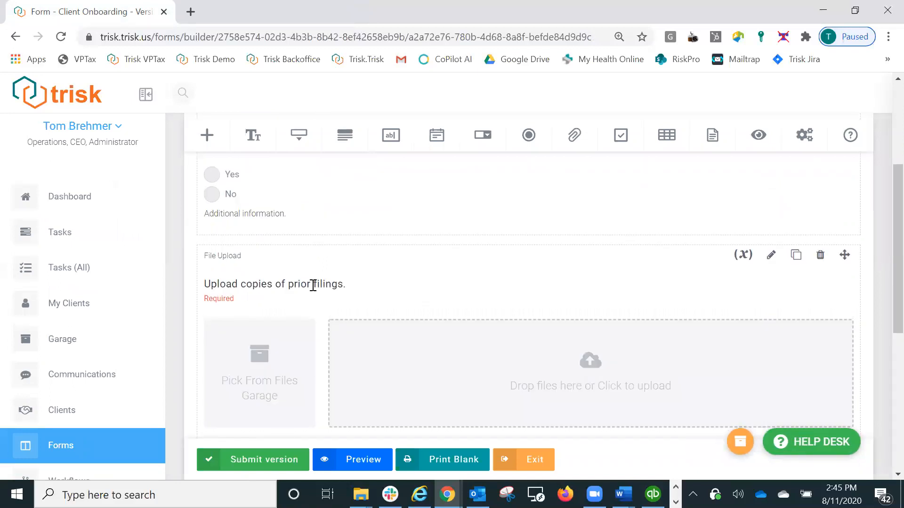
scroll(313, 286, "up", 4)
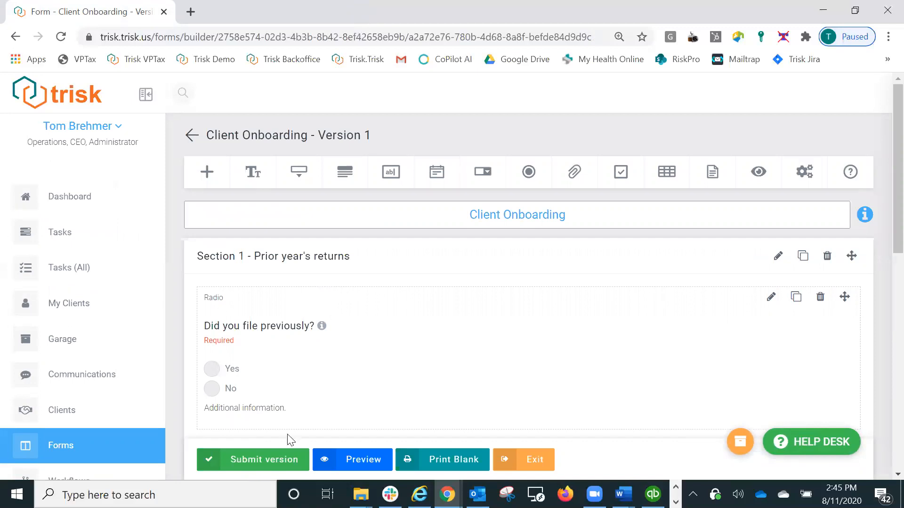
left_click(238, 460)
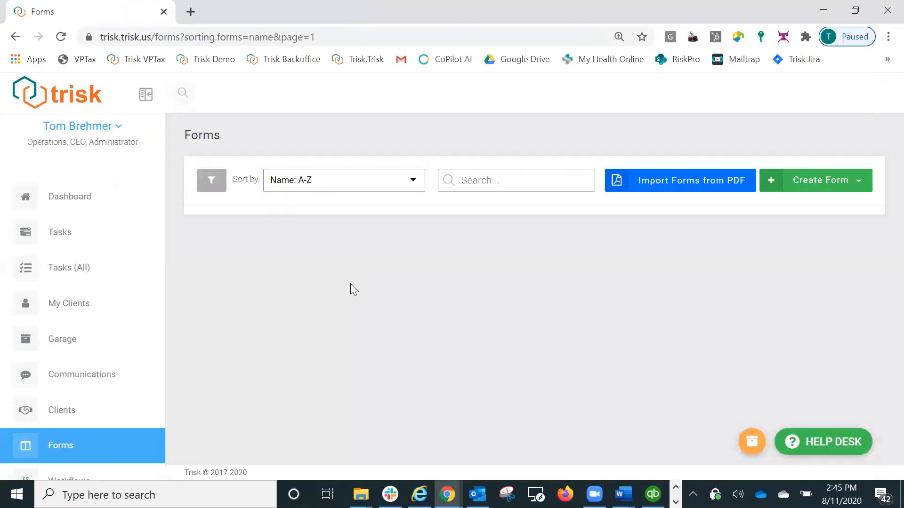
- Search the forms list for "onboard"
left_click(303, 210)
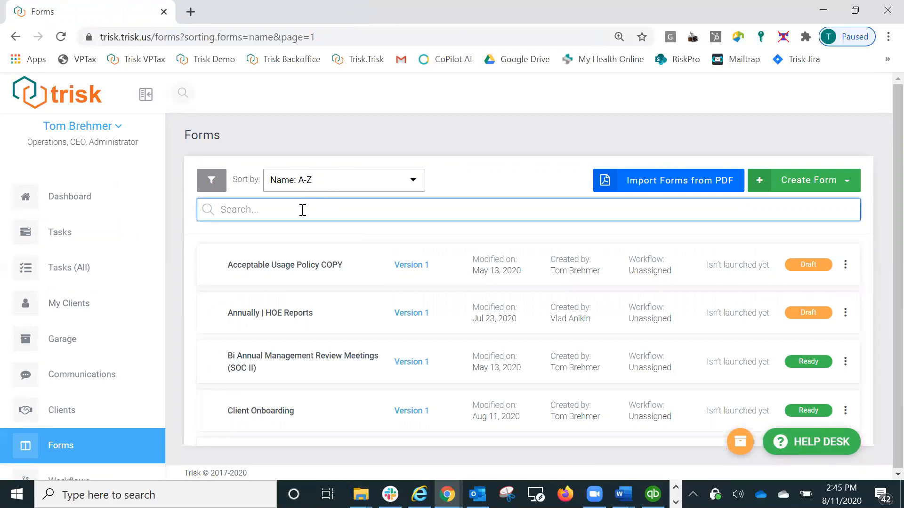
type("cnba")
key("BackSpace")
type("ard")
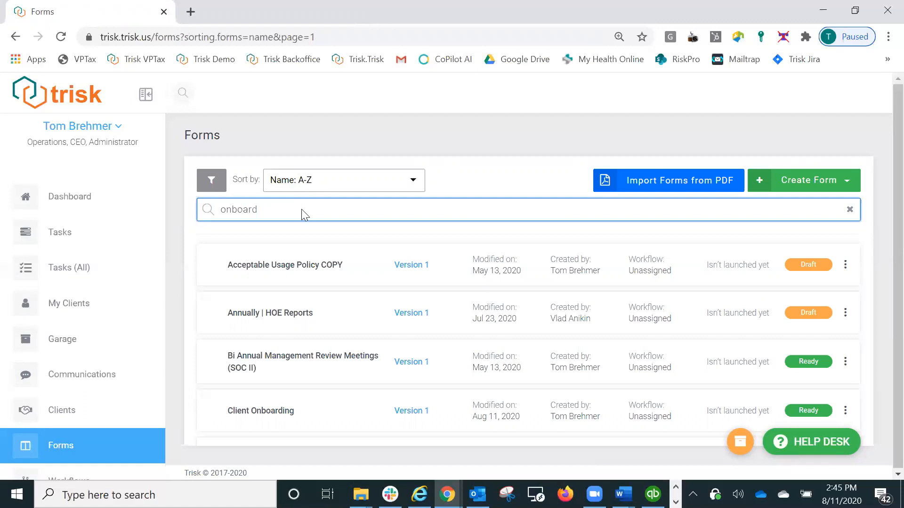